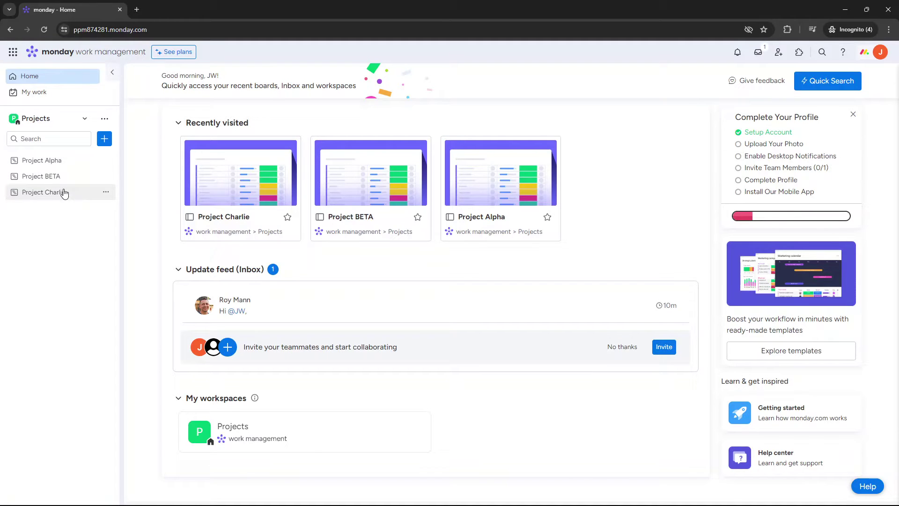
Step: Glance at Project BETA and Charlie, then view Project Alpha's Planning totals: 22 days, $12,000 budget
{"action": "left_click", "coordinate": [59, 164]}
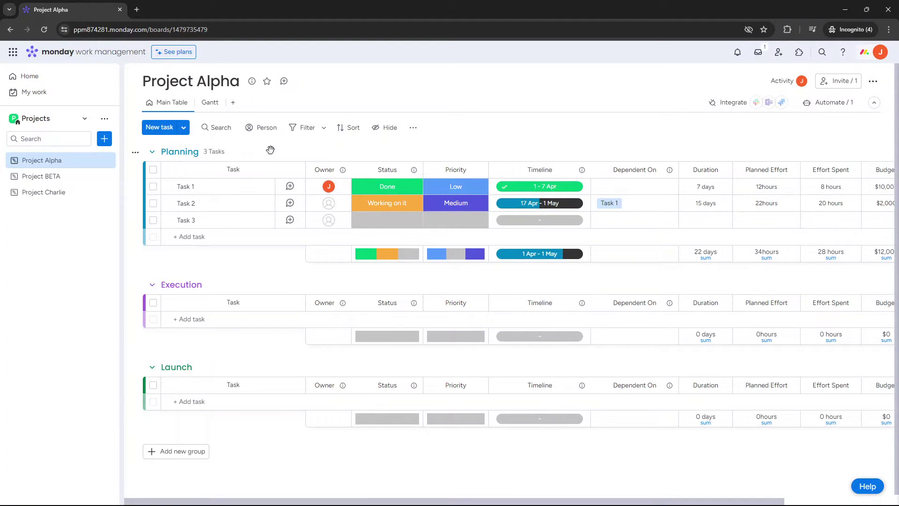
{"action": "left_click", "coordinate": [63, 176]}
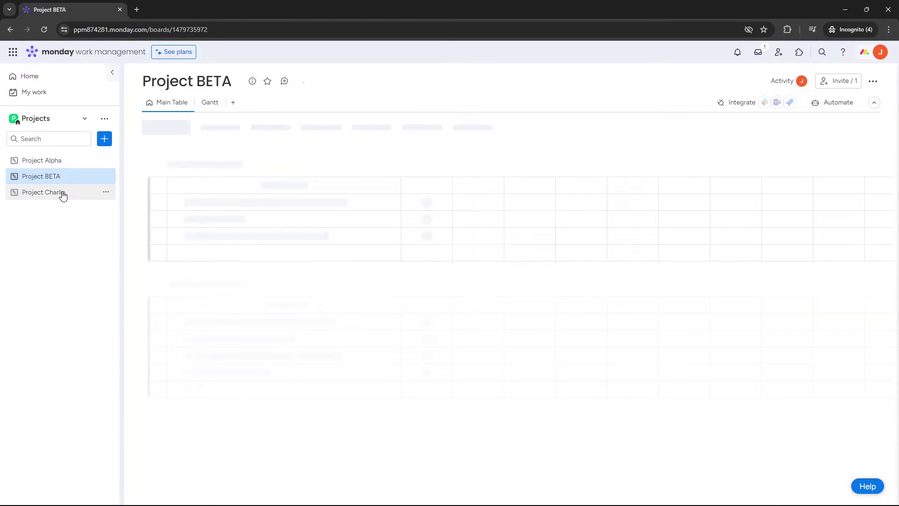
{"action": "left_click", "coordinate": [62, 194]}
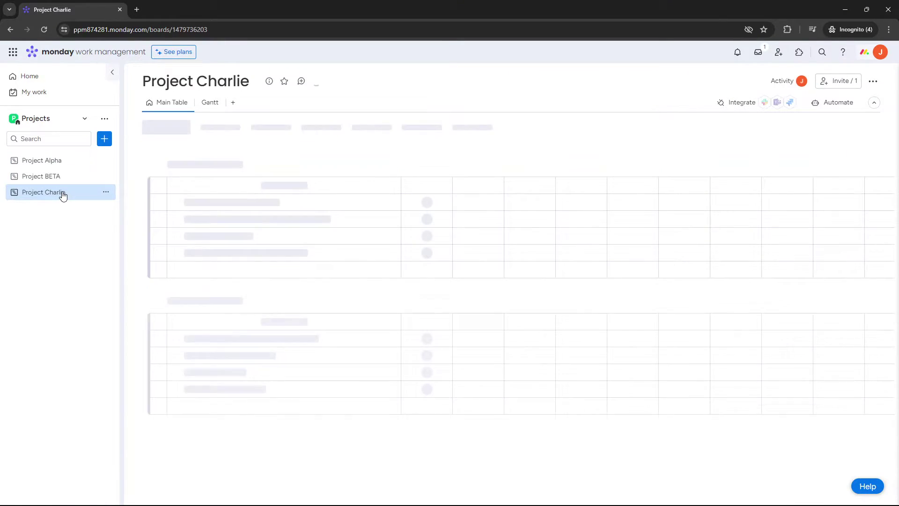
{"action": "left_click", "coordinate": [59, 162]}
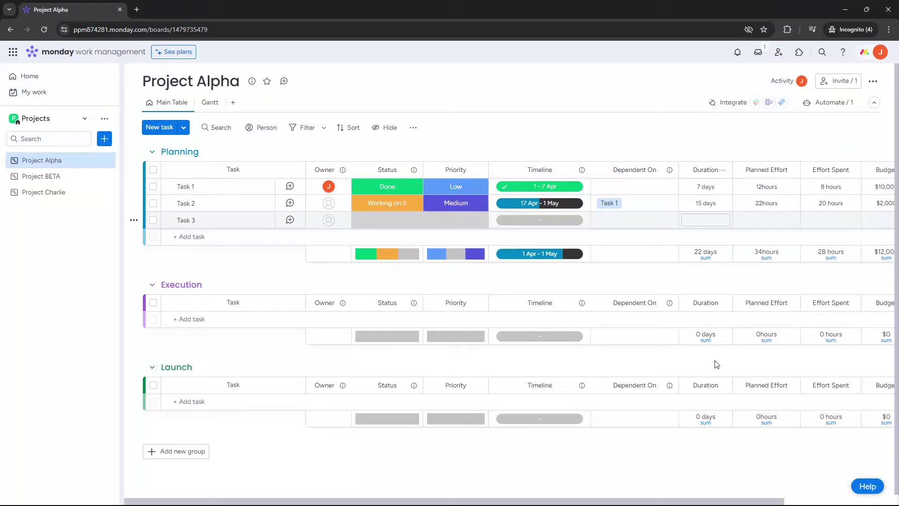
{"action": "scroll", "coordinate": [772, 487], "scroll_direction": "right", "scroll_amount": 3}
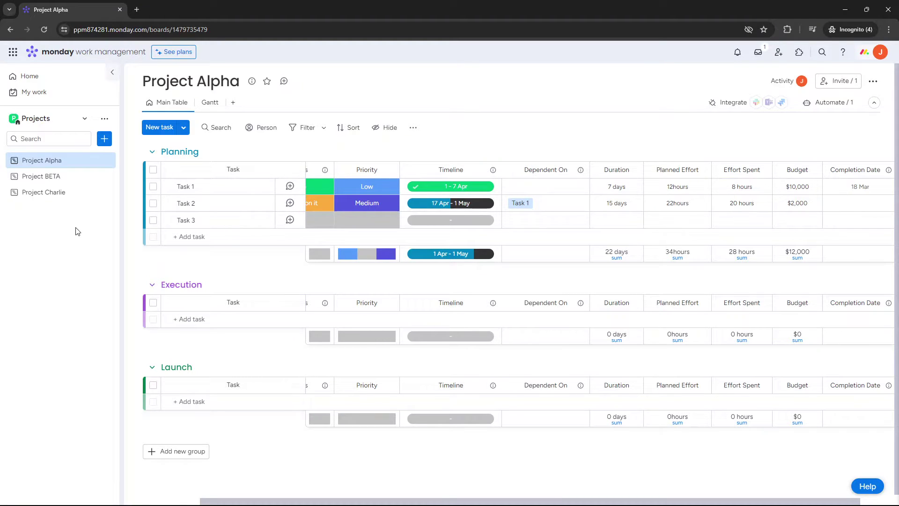
{"action": "left_click", "coordinate": [52, 125]}
{"action": "left_click", "coordinate": [46, 253]}
{"action": "left_click", "coordinate": [104, 122]}
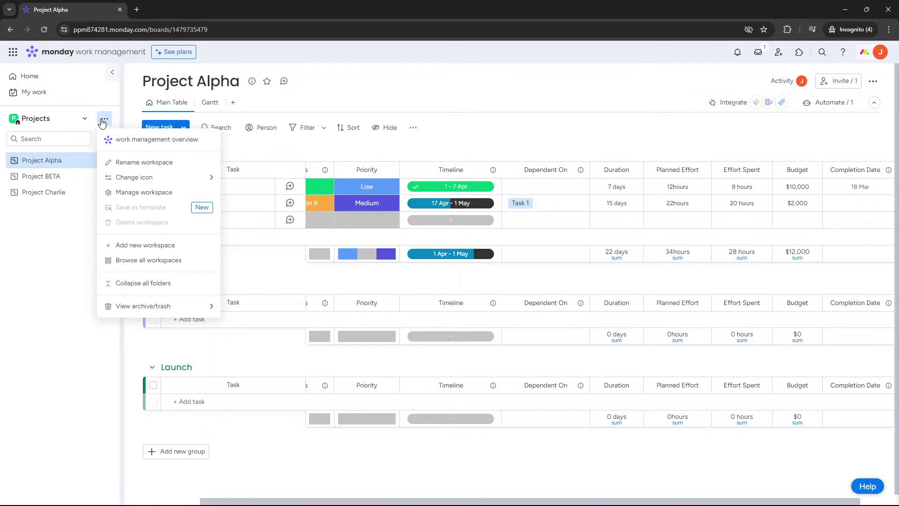
{"action": "left_click", "coordinate": [83, 118]}
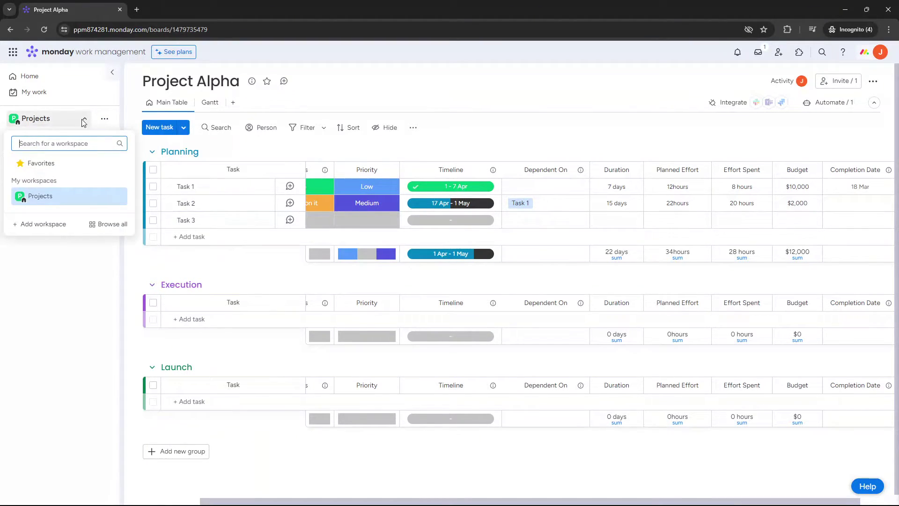
{"action": "left_click", "coordinate": [71, 269]}
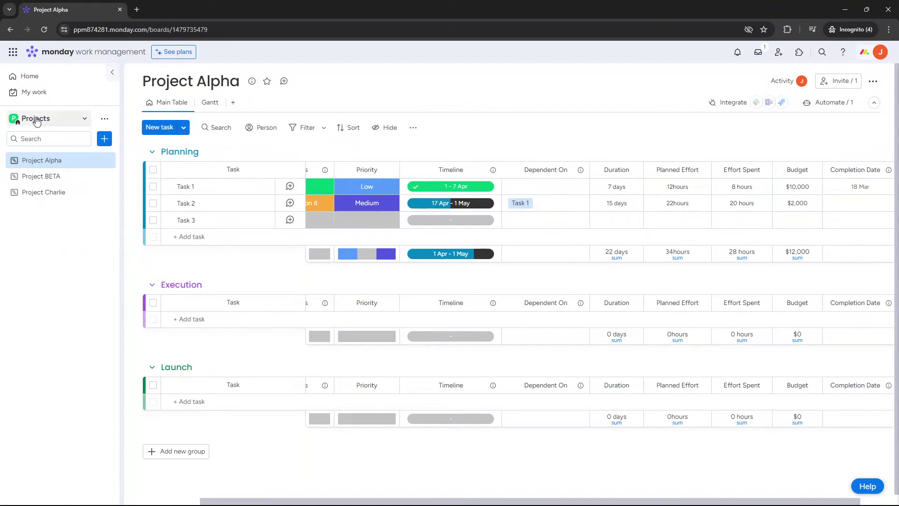
{"action": "left_click", "coordinate": [82, 119]}
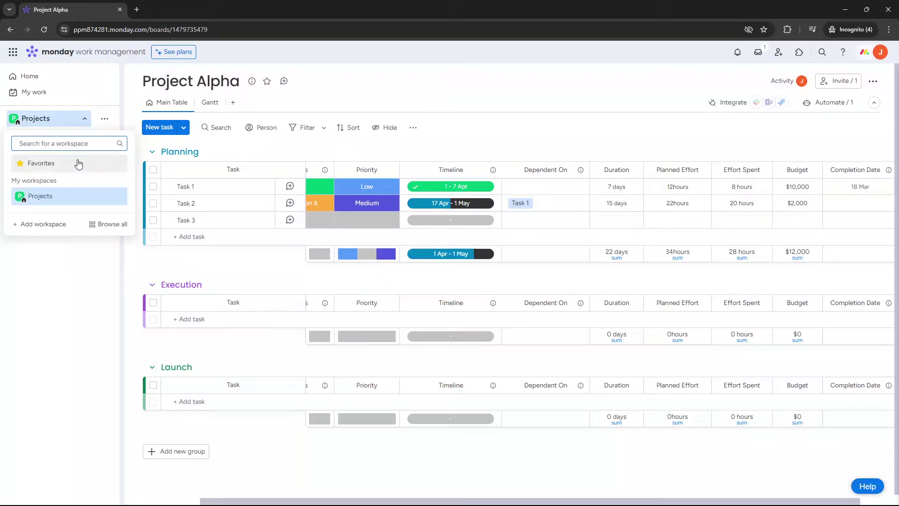
{"action": "left_click", "coordinate": [69, 202]}
{"action": "left_click", "coordinate": [81, 121]}
{"action": "left_click", "coordinate": [65, 197]}
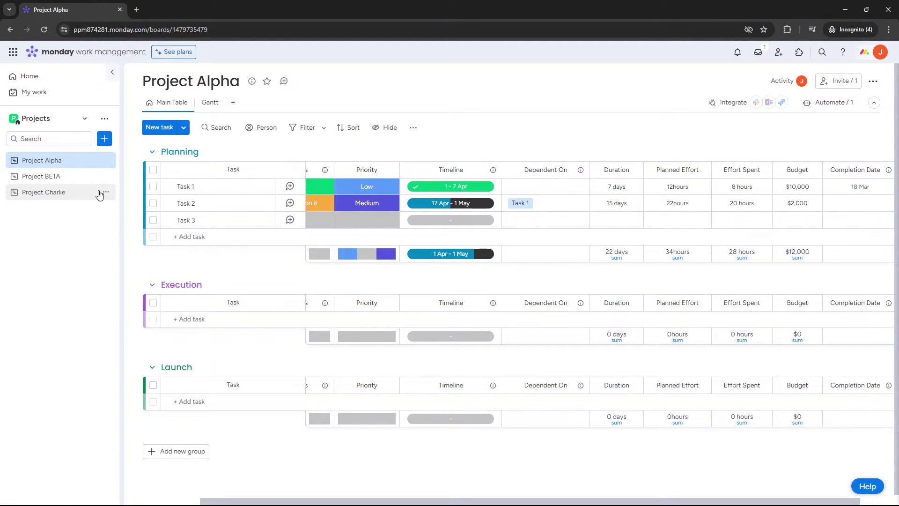
Step: Create a dashboard named 'Portfolio Overview' with Main privacy so everyone can see it
{"action": "left_click", "coordinate": [104, 140]}
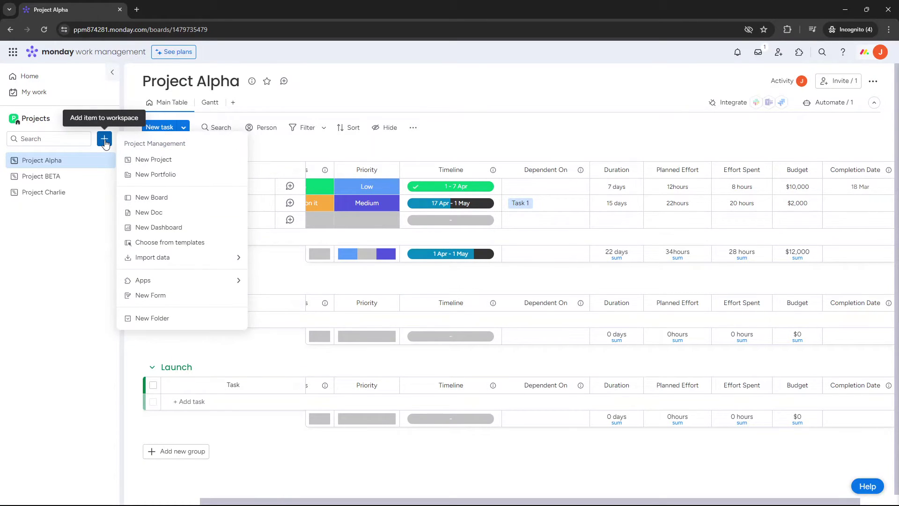
{"action": "left_click", "coordinate": [164, 227]}
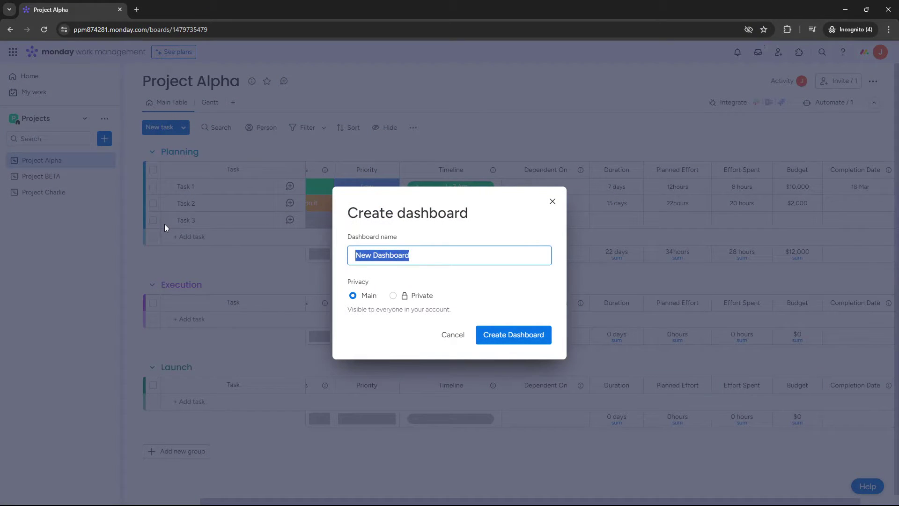
{"action": "type", "text": "Portfoli"}
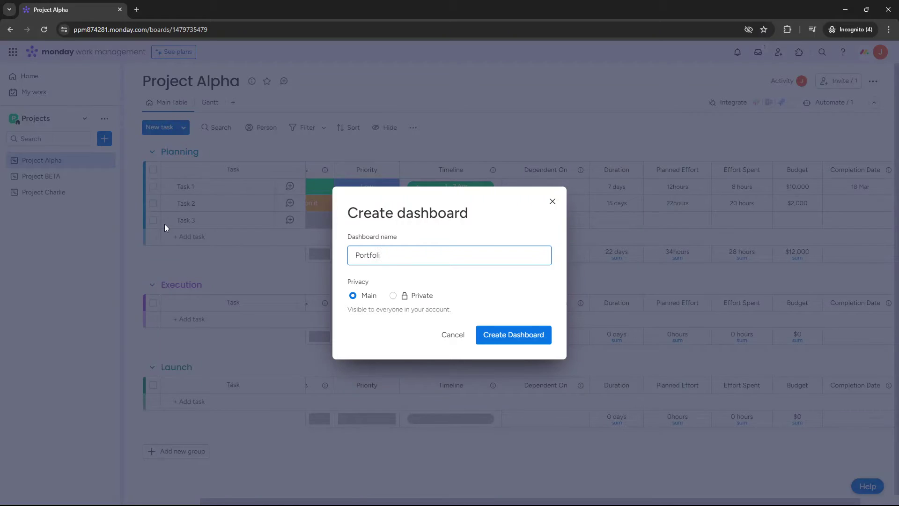
{"action": "type", "text": "o Overview"}
{"action": "left_click", "coordinate": [393, 296]}
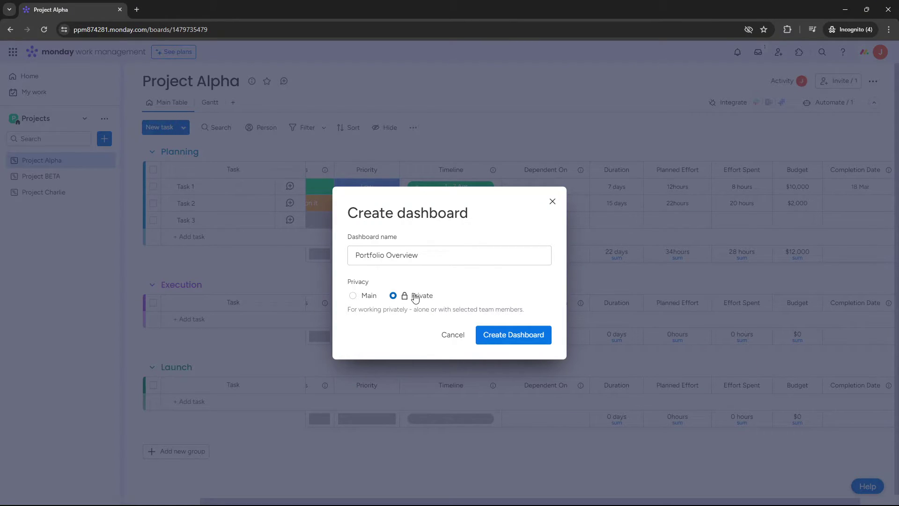
{"action": "left_click", "coordinate": [353, 296]}
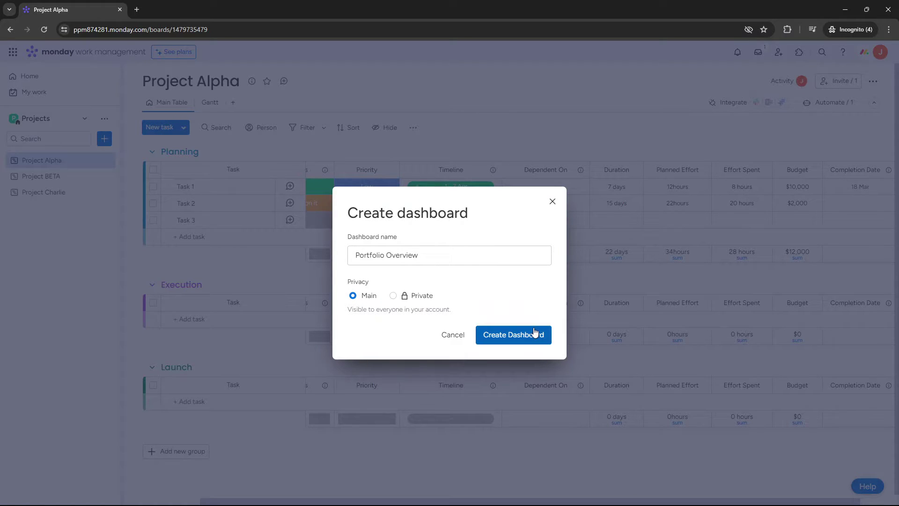
{"action": "left_click", "coordinate": [535, 338]}
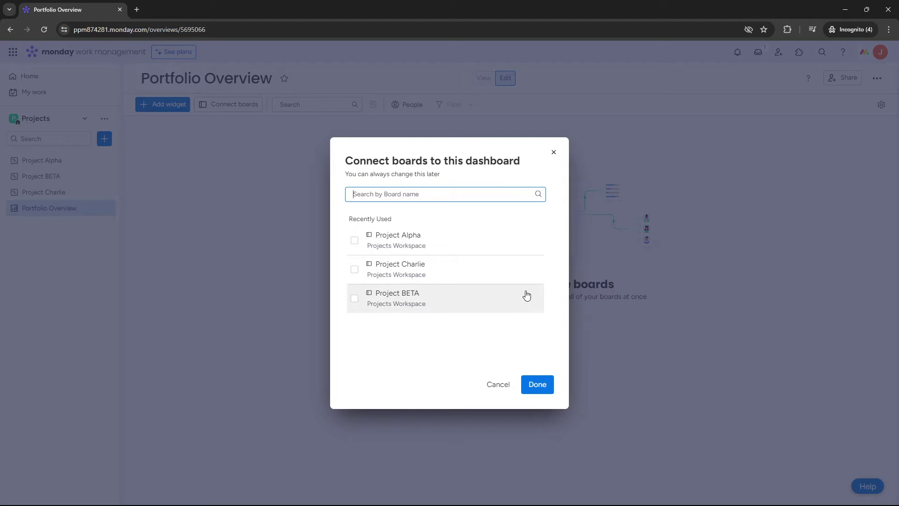
Step: Tick Project Alpha, Project BETA and Project Charlie in Connect boards and confirm
{"action": "left_click", "coordinate": [356, 252]}
{"action": "left_click", "coordinate": [354, 290]}
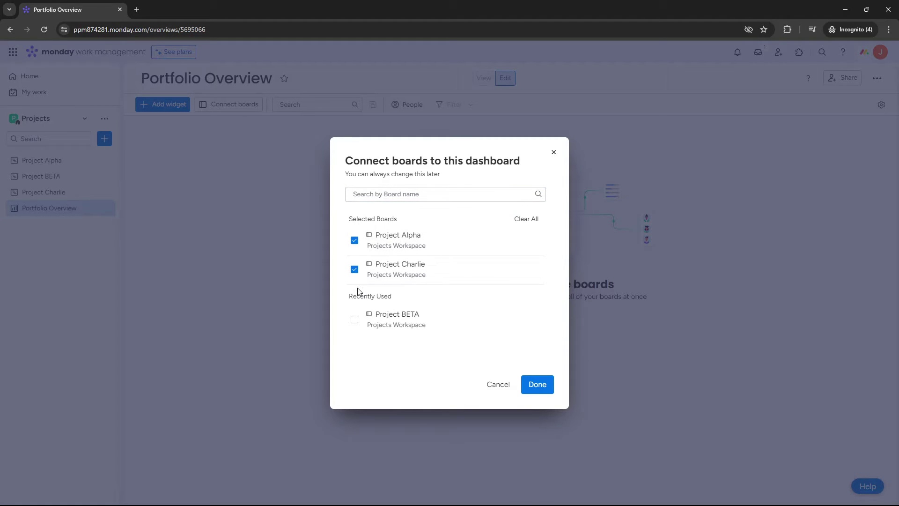
{"action": "left_click", "coordinate": [354, 320]}
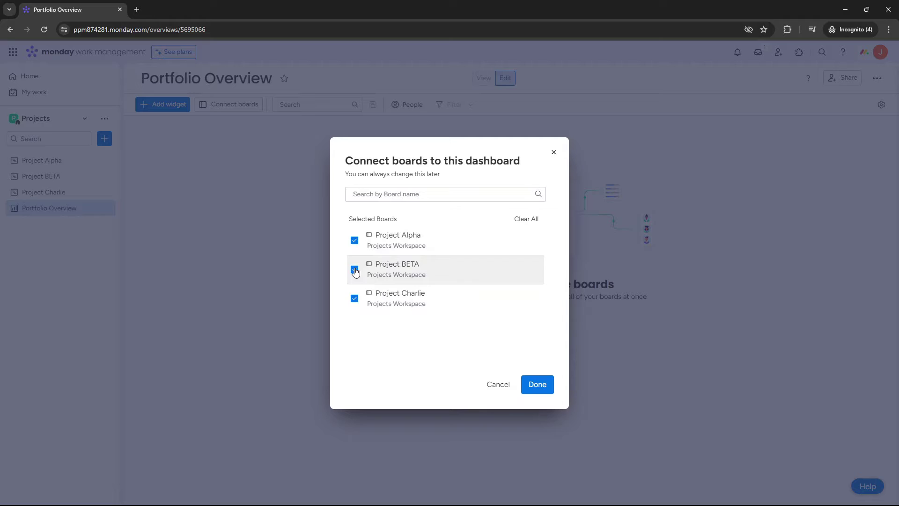
{"action": "left_click", "coordinate": [374, 307]}
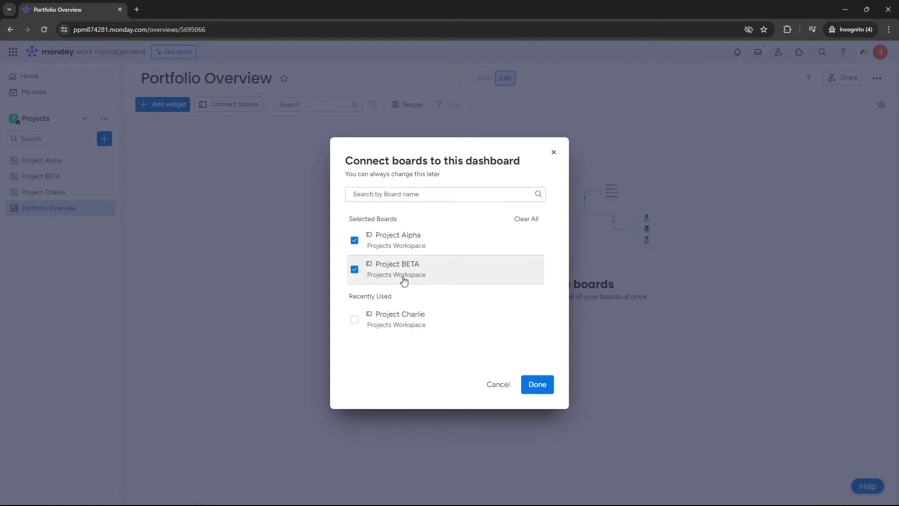
{"action": "left_click", "coordinate": [355, 320]}
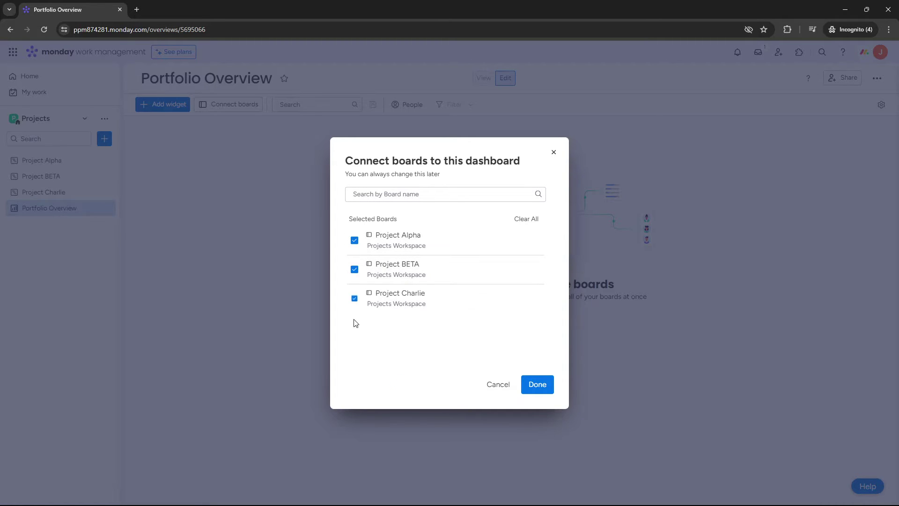
{"action": "left_click", "coordinate": [543, 383]}
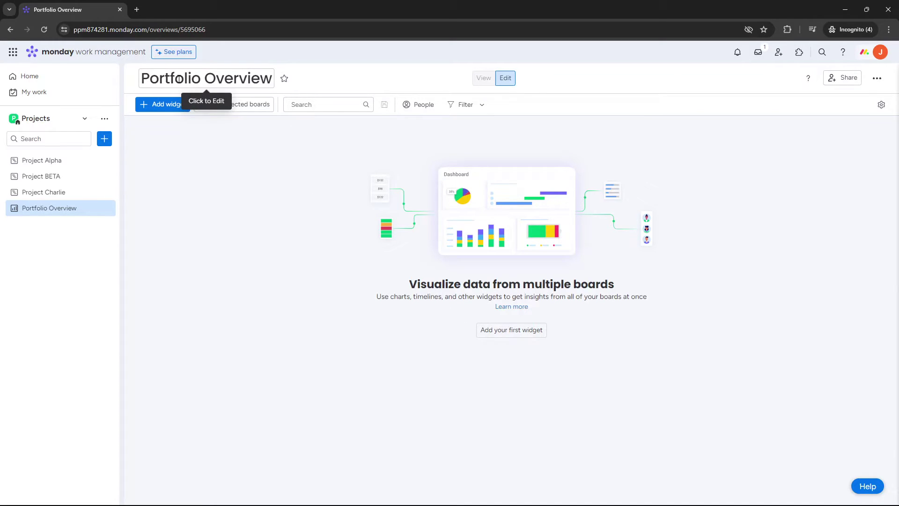
{"action": "triple_click", "coordinate": [180, 78]}
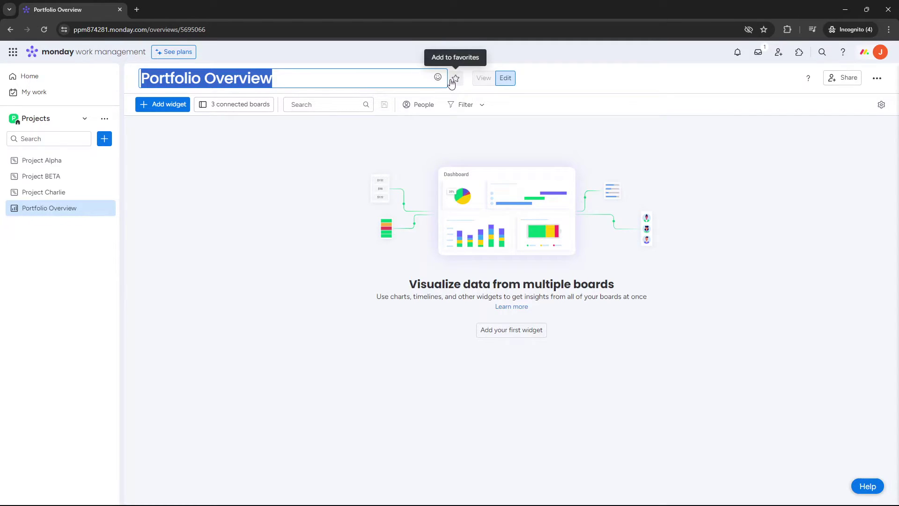
{"action": "left_click", "coordinate": [316, 160]}
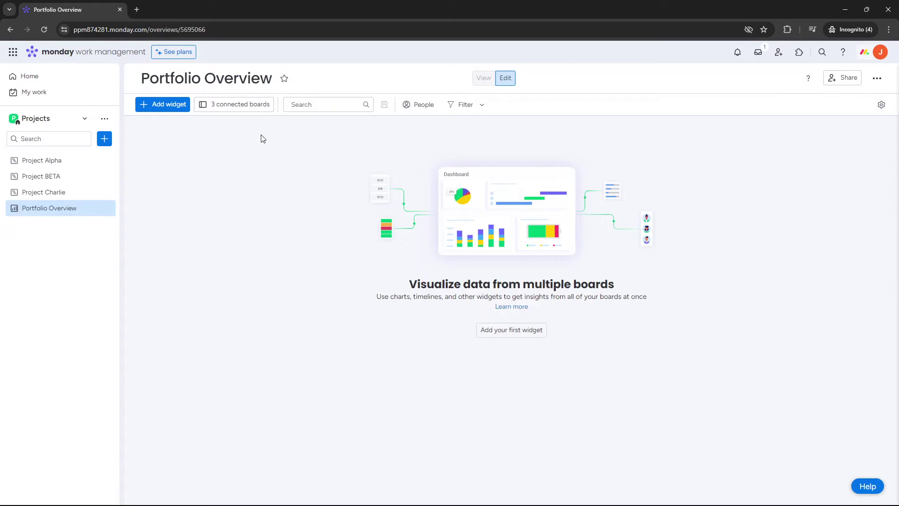
{"action": "left_click", "coordinate": [251, 111]}
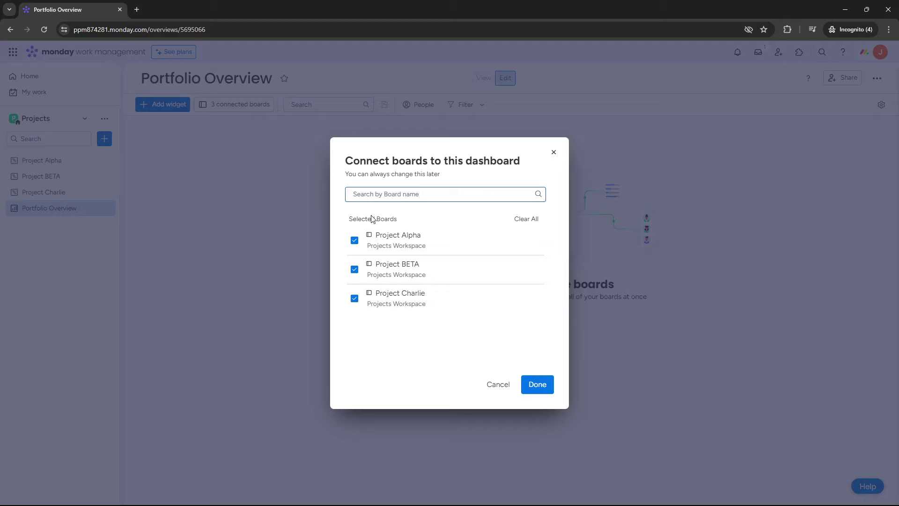
{"action": "left_click", "coordinate": [490, 387]}
{"action": "left_click", "coordinate": [236, 104]}
{"action": "left_click", "coordinate": [487, 387]}
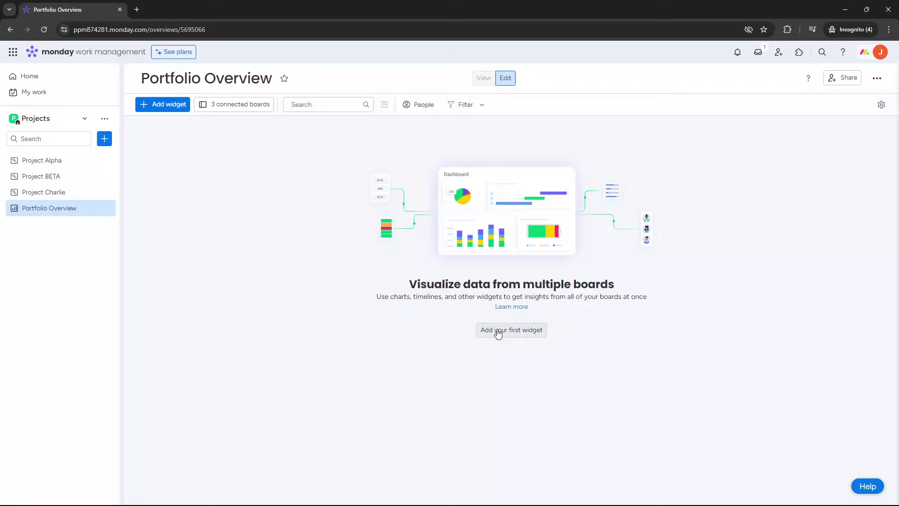
{"action": "left_click", "coordinate": [165, 105]}
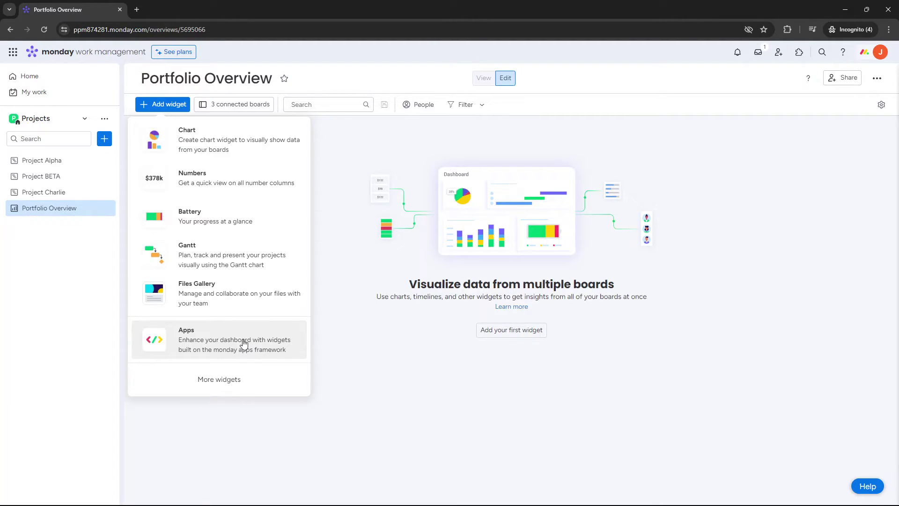
{"action": "left_click", "coordinate": [237, 382]}
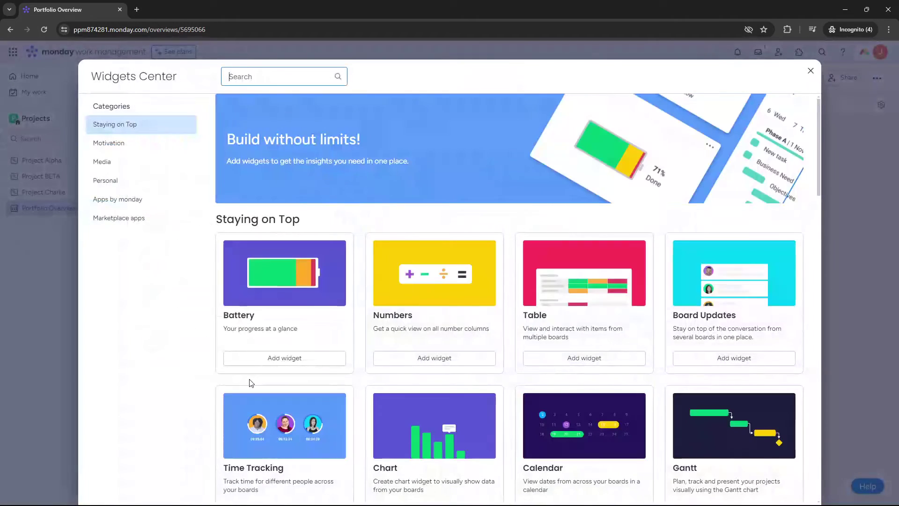
{"action": "scroll", "coordinate": [401, 245], "scroll_direction": "down", "scroll_amount": 2}
{"action": "scroll", "coordinate": [403, 243], "scroll_direction": "down", "scroll_amount": 1}
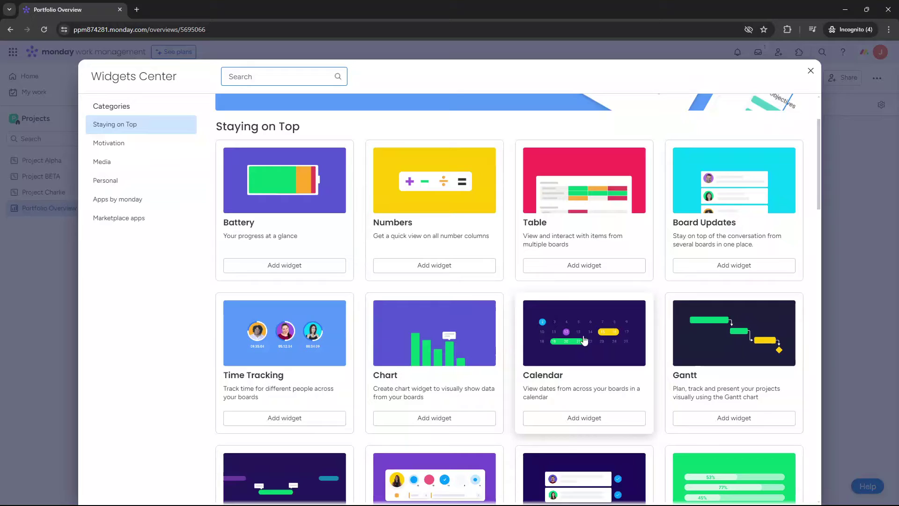
{"action": "scroll", "coordinate": [595, 328], "scroll_direction": "down", "scroll_amount": 2}
{"action": "scroll", "coordinate": [594, 302], "scroll_direction": "down", "scroll_amount": 1}
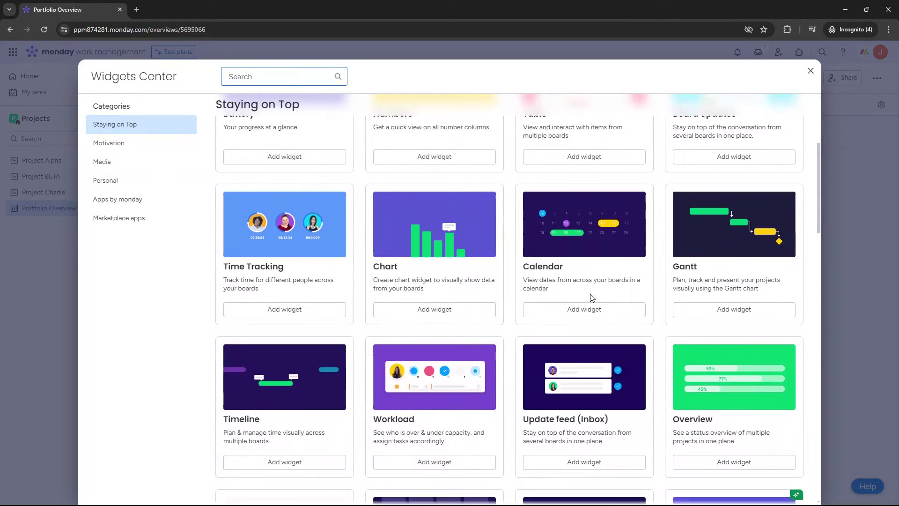
{"action": "scroll", "coordinate": [441, 355], "scroll_direction": "down", "scroll_amount": 3}
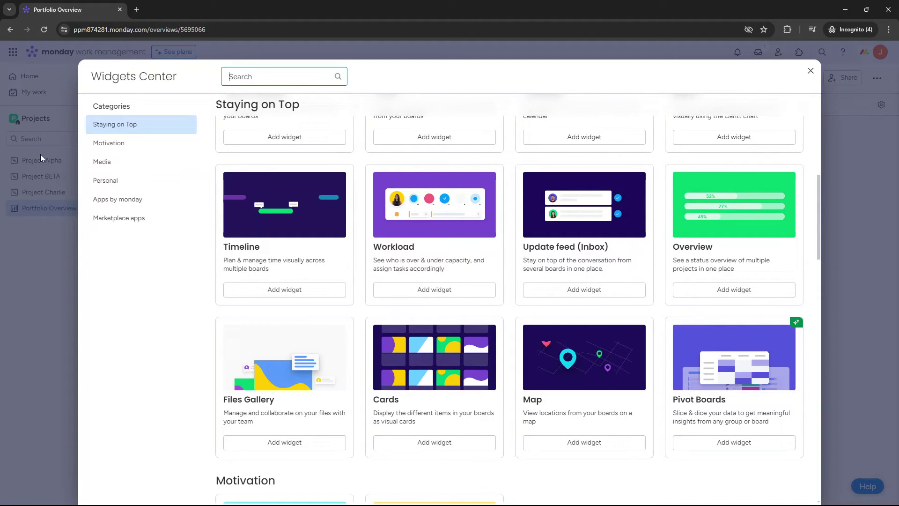
Step: Add an Overview widget and open its settings at the date column choices
{"action": "left_click", "coordinate": [736, 290]}
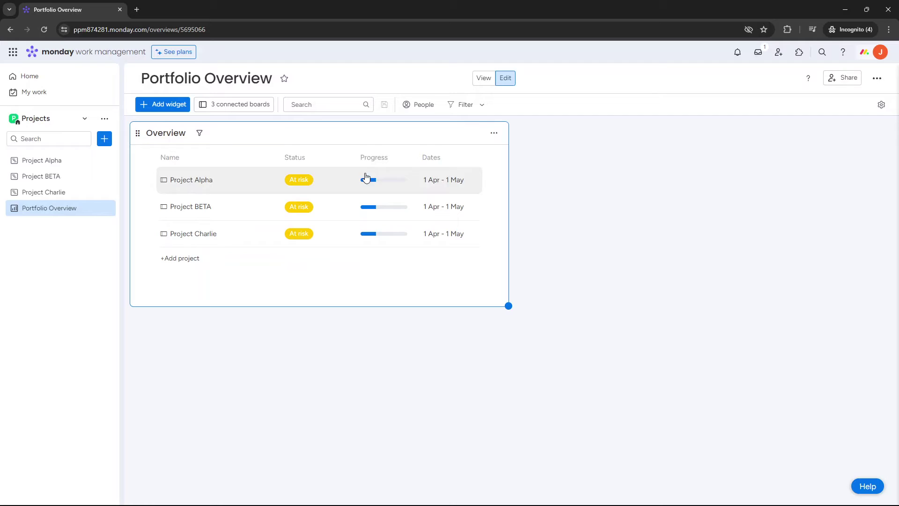
{"action": "left_click", "coordinate": [495, 135]}
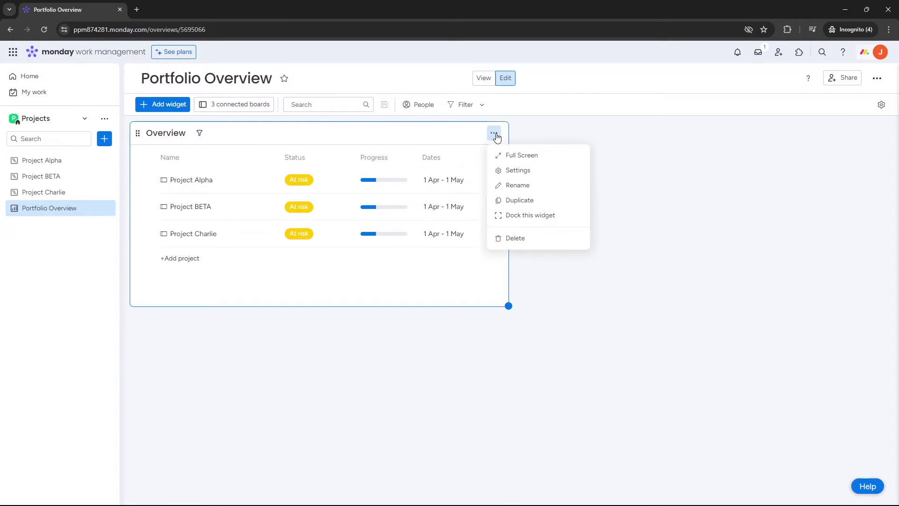
{"action": "left_click", "coordinate": [528, 174]}
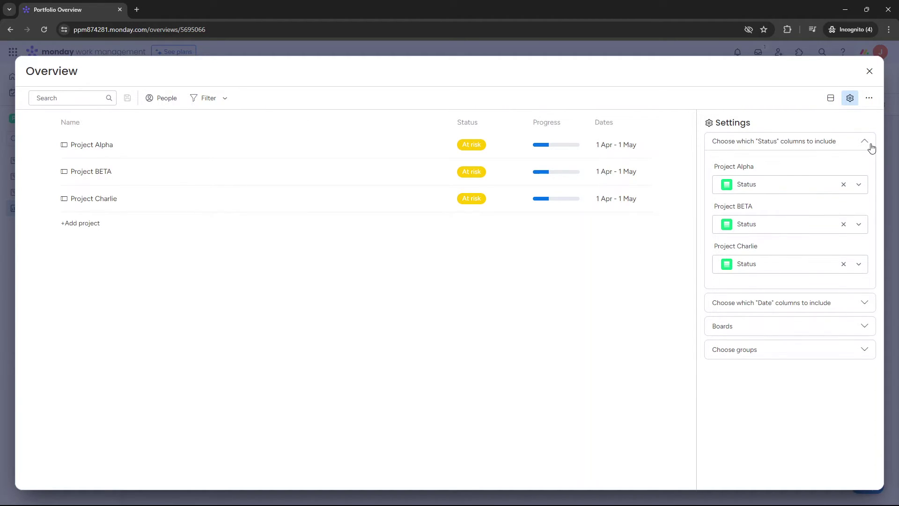
{"action": "left_click", "coordinate": [866, 142]}
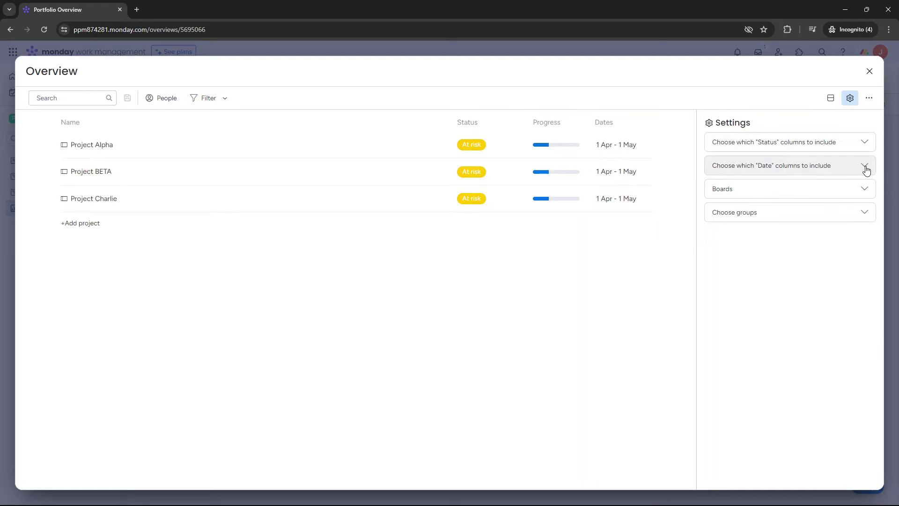
{"action": "left_click", "coordinate": [866, 168]}
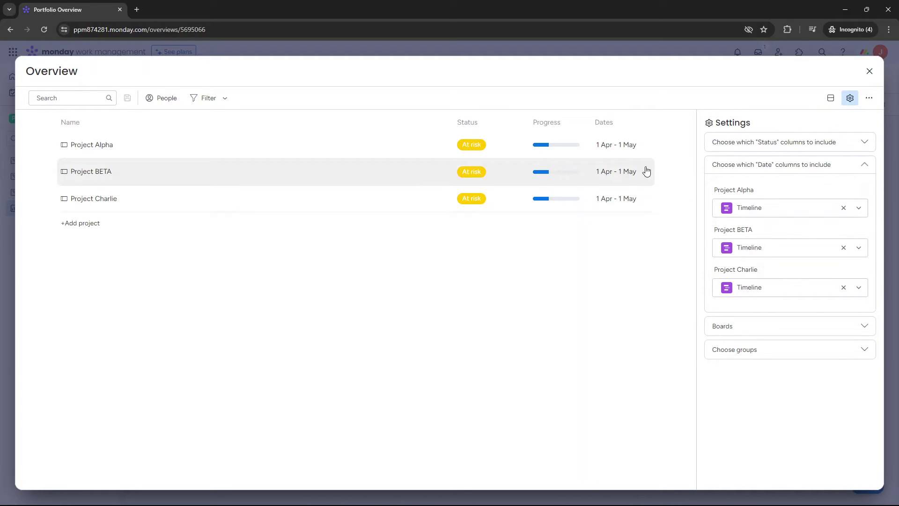
Step: Try Completion Date as the date column for Project Alpha, BETA and Charlie
{"action": "left_click", "coordinate": [733, 209]}
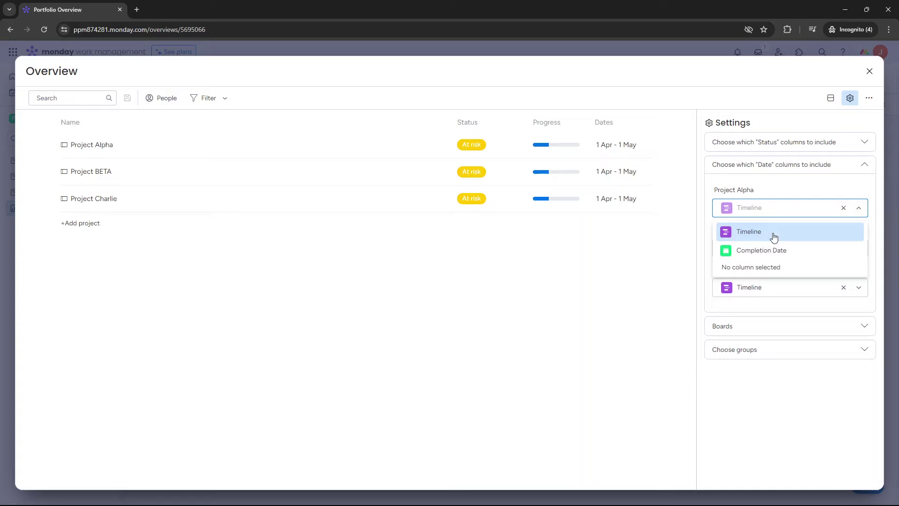
{"action": "left_click", "coordinate": [782, 253]}
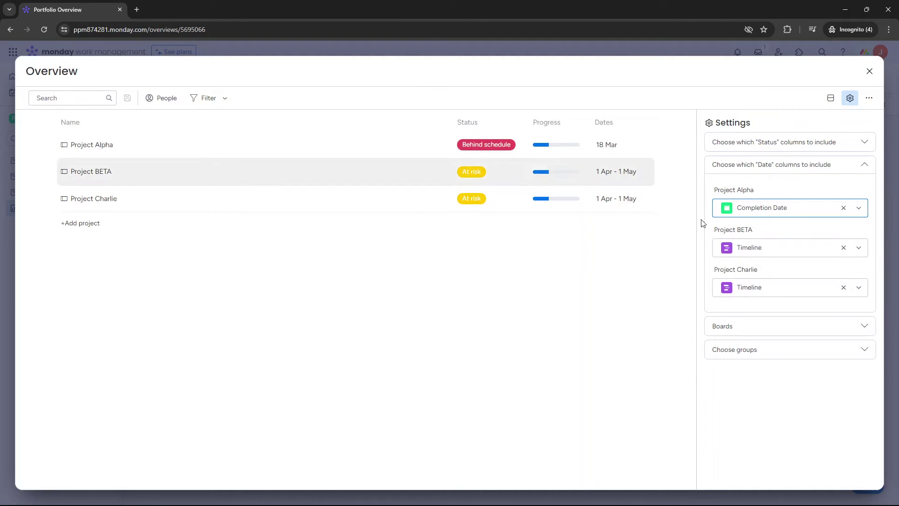
{"action": "left_click", "coordinate": [746, 253]}
{"action": "left_click", "coordinate": [763, 290]}
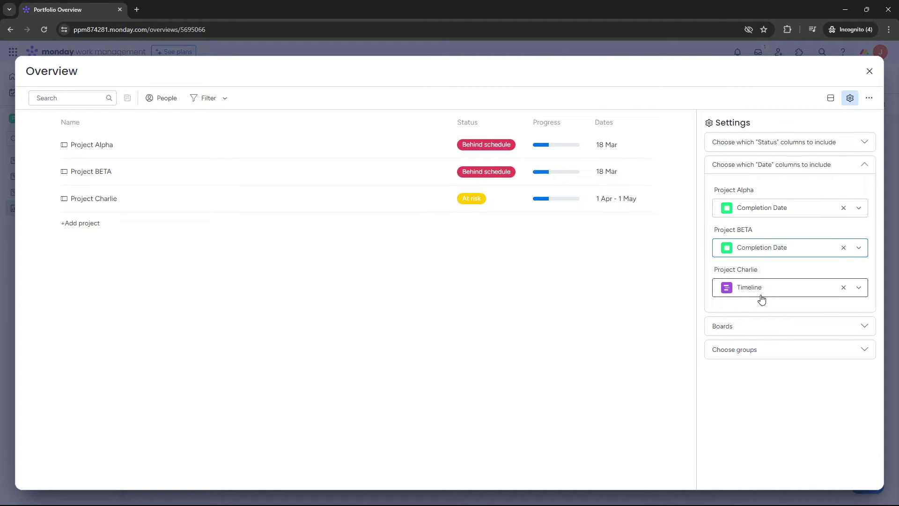
{"action": "left_click", "coordinate": [762, 288]}
{"action": "left_click", "coordinate": [763, 329]}
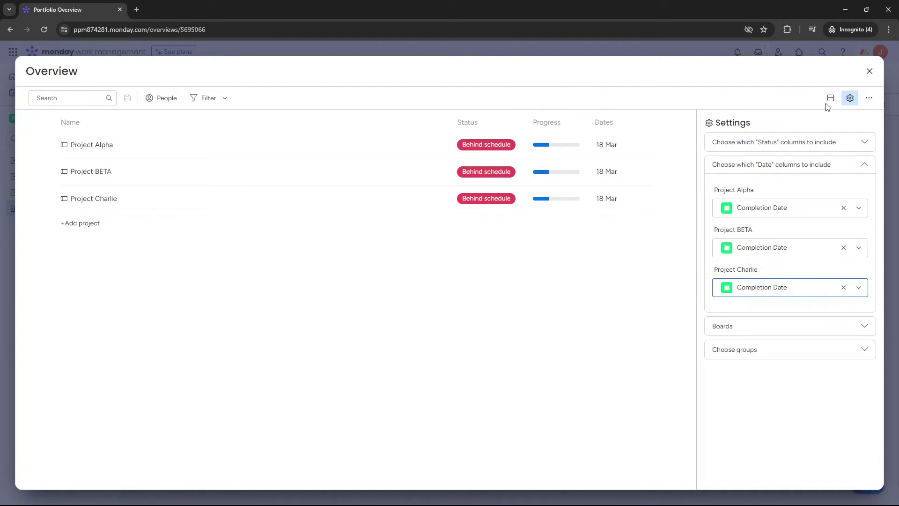
Step: Set all three projects' date column back to Timeline
{"action": "left_click", "coordinate": [795, 216]}
{"action": "left_click", "coordinate": [795, 201]}
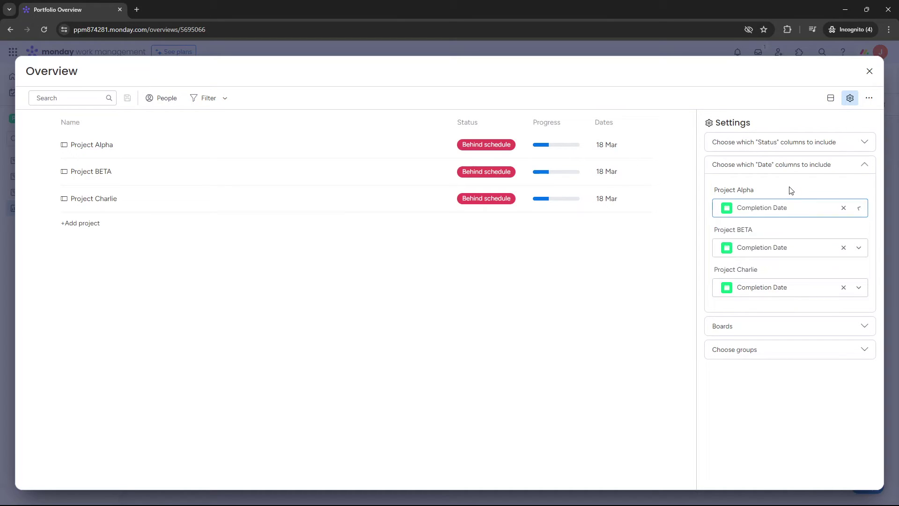
{"action": "left_click", "coordinate": [800, 209]}
{"action": "left_click", "coordinate": [771, 233]}
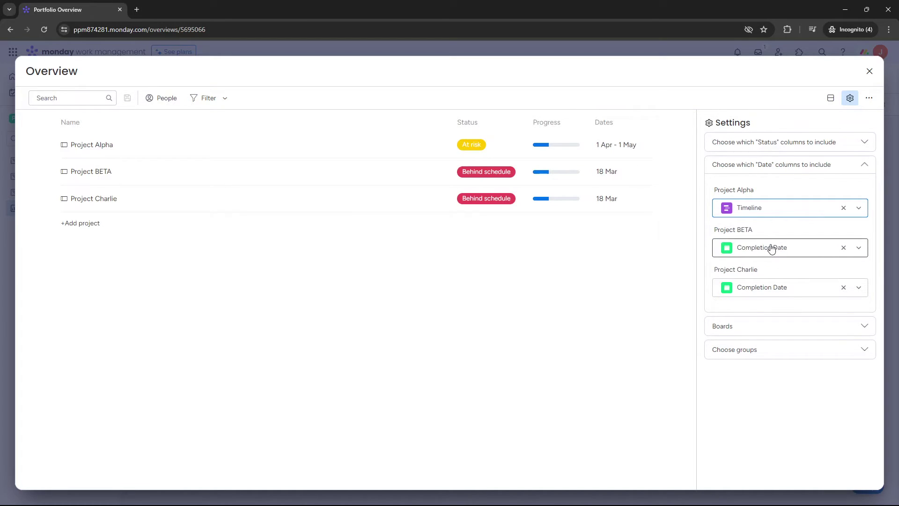
{"action": "left_click", "coordinate": [768, 246]}
{"action": "left_click", "coordinate": [769, 270]}
{"action": "left_click", "coordinate": [777, 288]}
{"action": "left_click", "coordinate": [773, 316]}
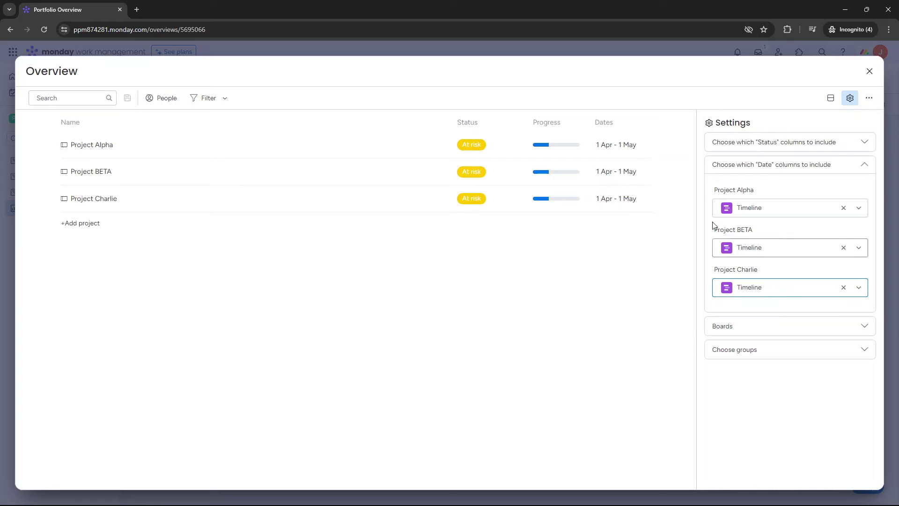
{"action": "left_click", "coordinate": [866, 169]}
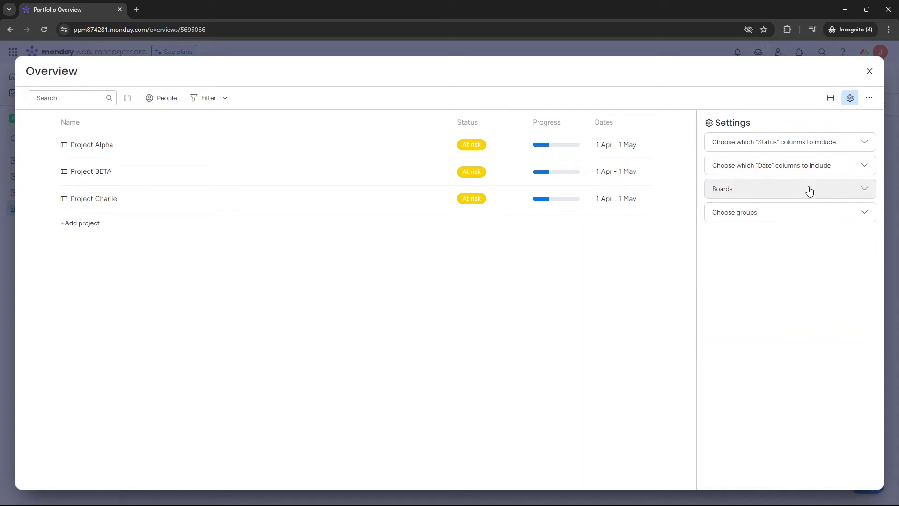
{"action": "left_click", "coordinate": [865, 188]}
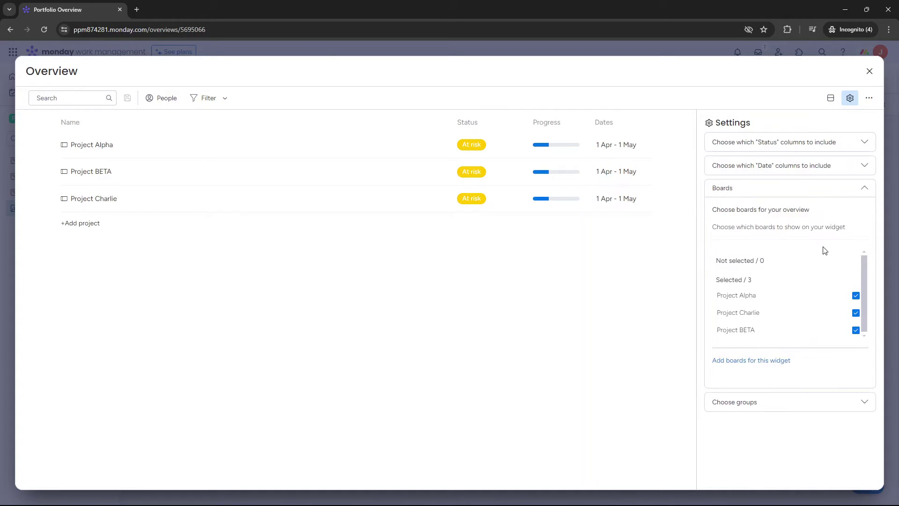
{"action": "left_click", "coordinate": [861, 189]}
{"action": "left_click", "coordinate": [846, 218]}
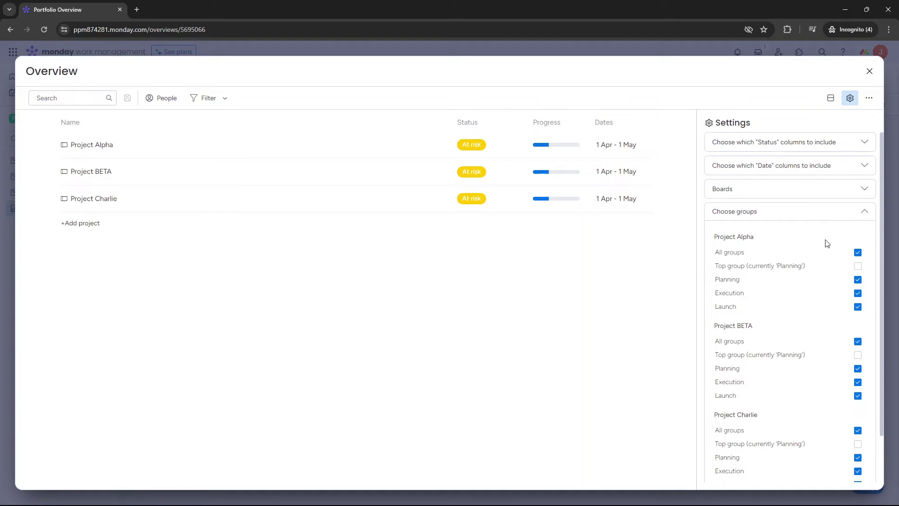
{"action": "scroll", "coordinate": [772, 234], "scroll_direction": "down", "scroll_amount": 1}
{"action": "scroll", "coordinate": [774, 240], "scroll_direction": "up", "scroll_amount": 1}
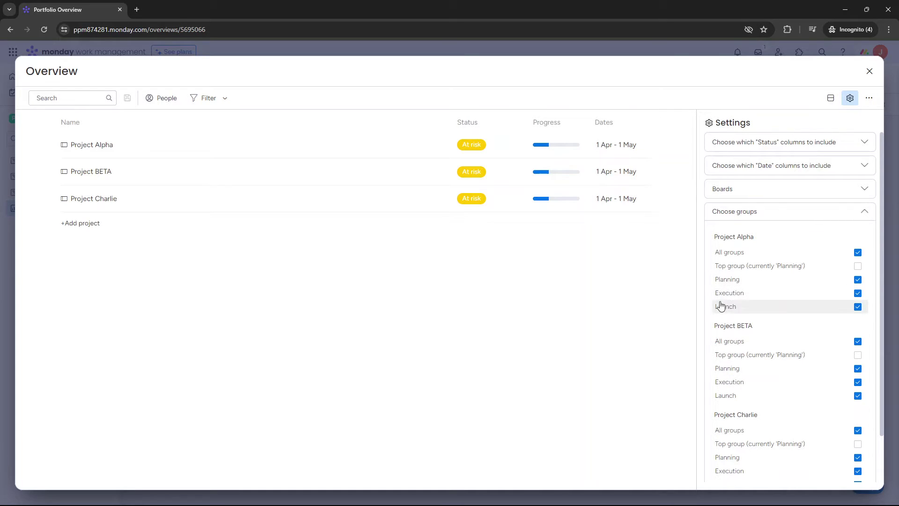
{"action": "left_click", "coordinate": [862, 213]}
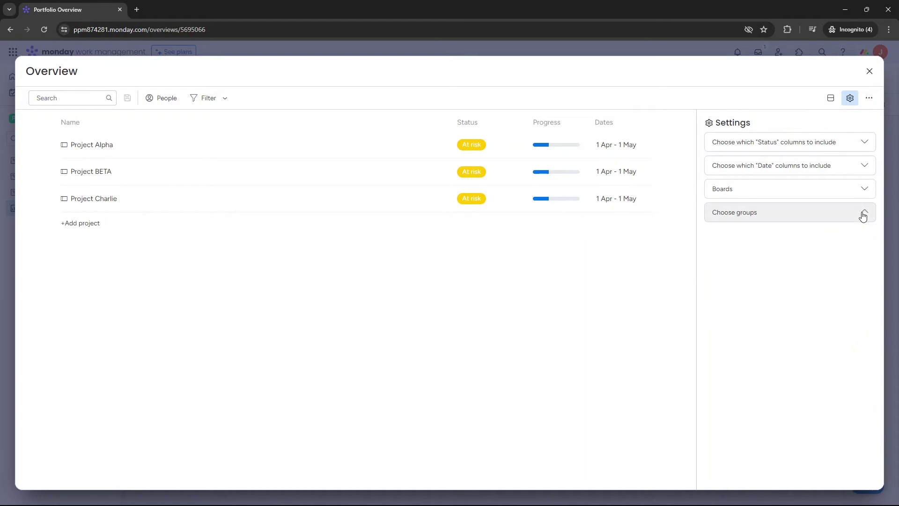
{"action": "left_click", "coordinate": [868, 101]}
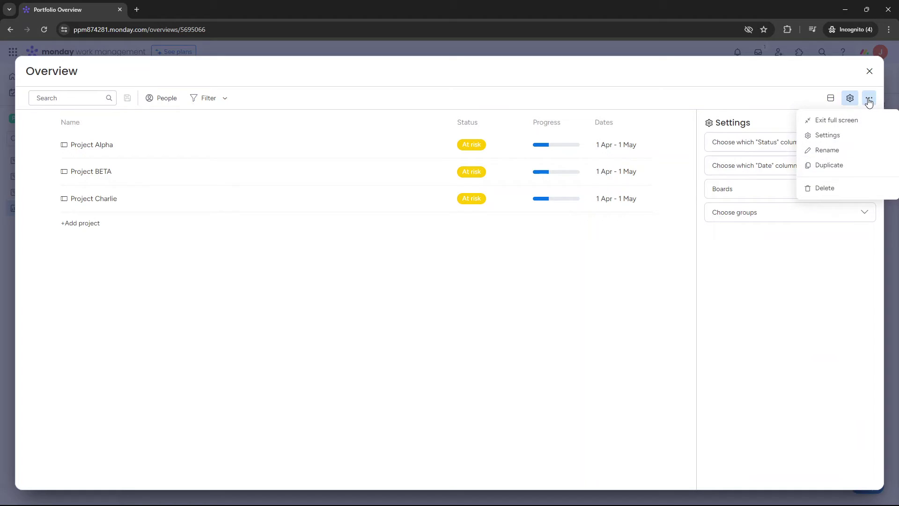
{"action": "left_click", "coordinate": [763, 313]}
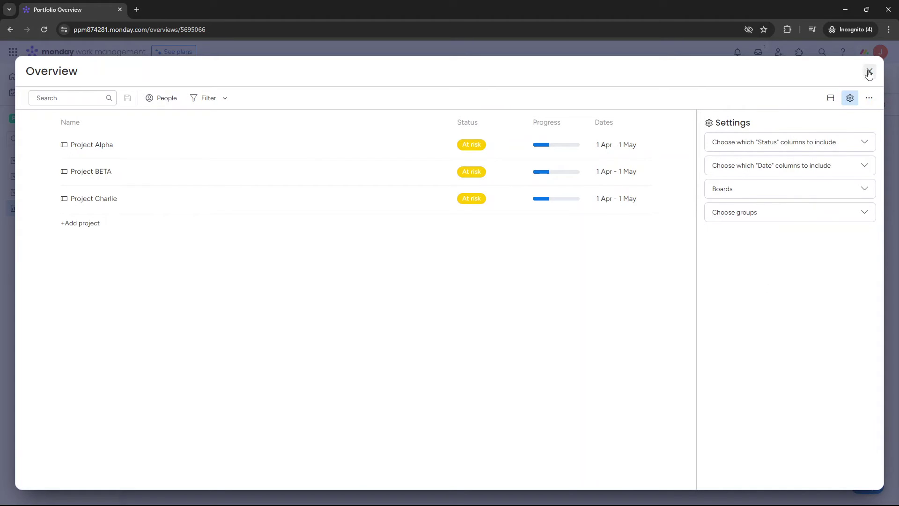
Step: Resize the overview widget so only Name, Progress and Dates columns show
{"action": "left_click", "coordinate": [869, 71]}
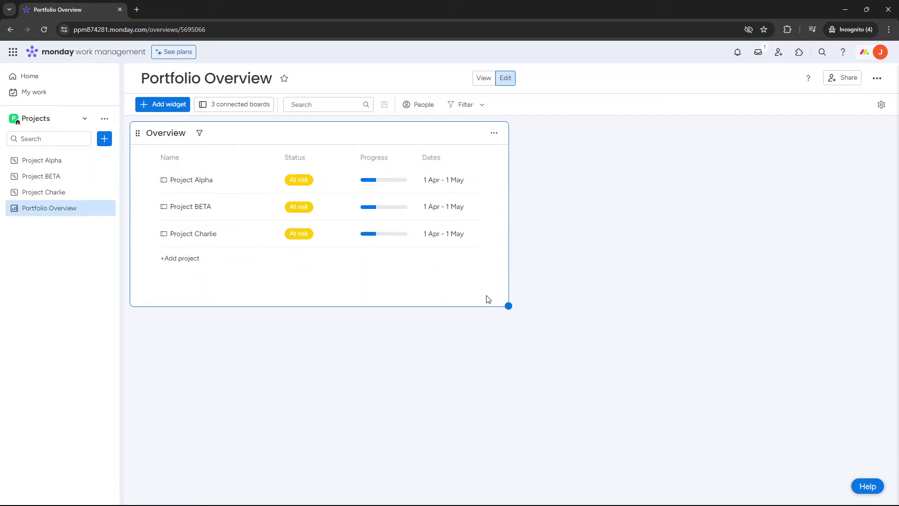
{"action": "left_click_drag", "start_coordinate": [502, 295], "coordinate": [328, 242]}
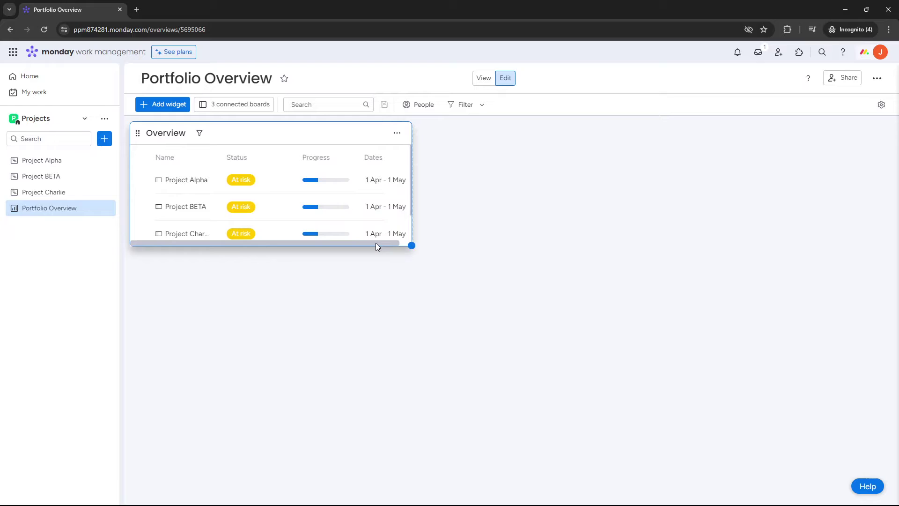
{"action": "left_click_drag", "start_coordinate": [412, 245], "coordinate": [339, 215]}
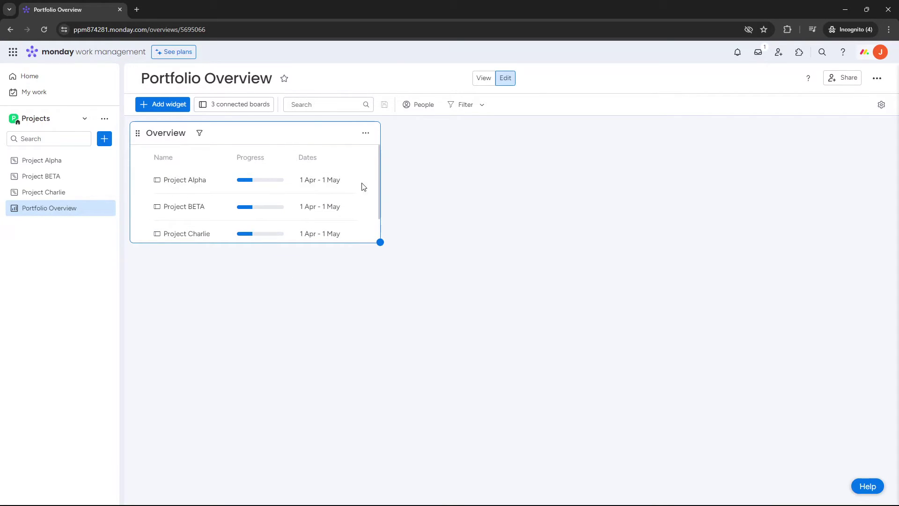
Step: Title the widget 'Portfolio Overview'
{"action": "left_click", "coordinate": [164, 133]}
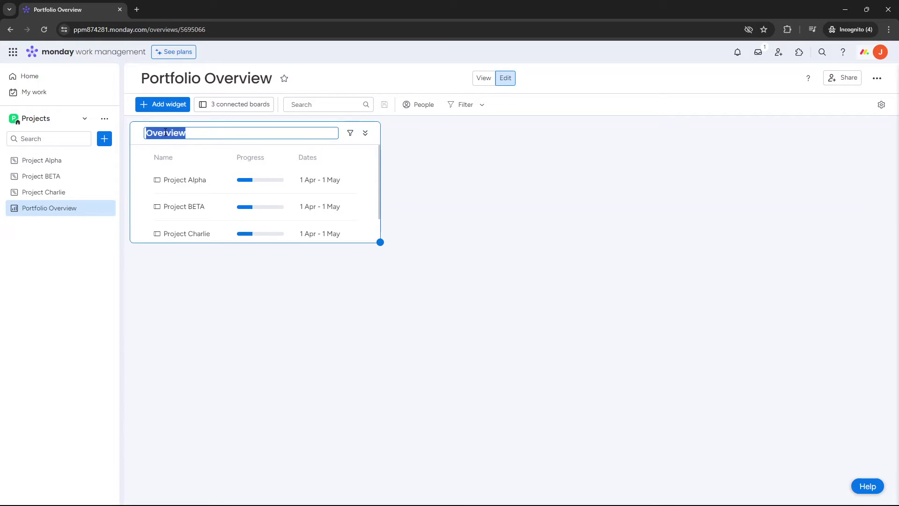
{"action": "type", "text": "Portfolio"}
{"action": "key", "text": "Return"}
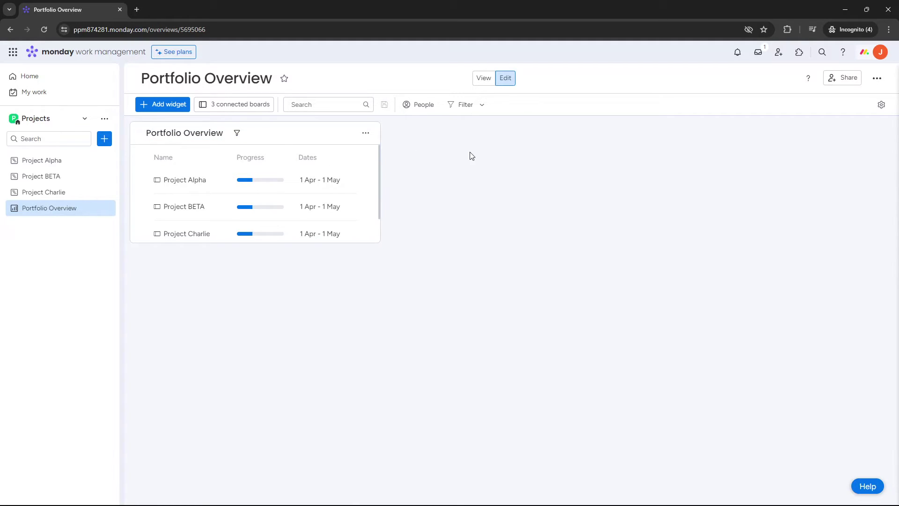
Step: Add a Battery widget showing 33.3% Done and stretch it taller
{"action": "left_click", "coordinate": [182, 106]}
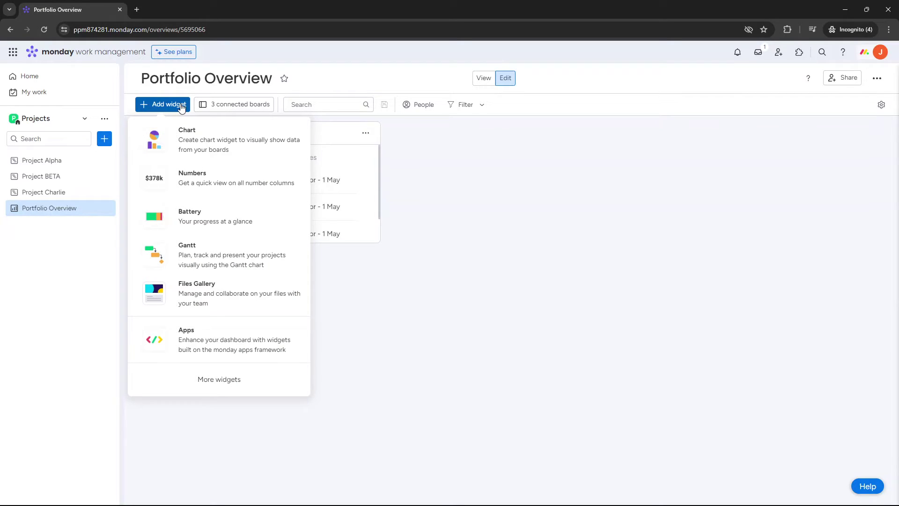
{"action": "left_click", "coordinate": [202, 217]}
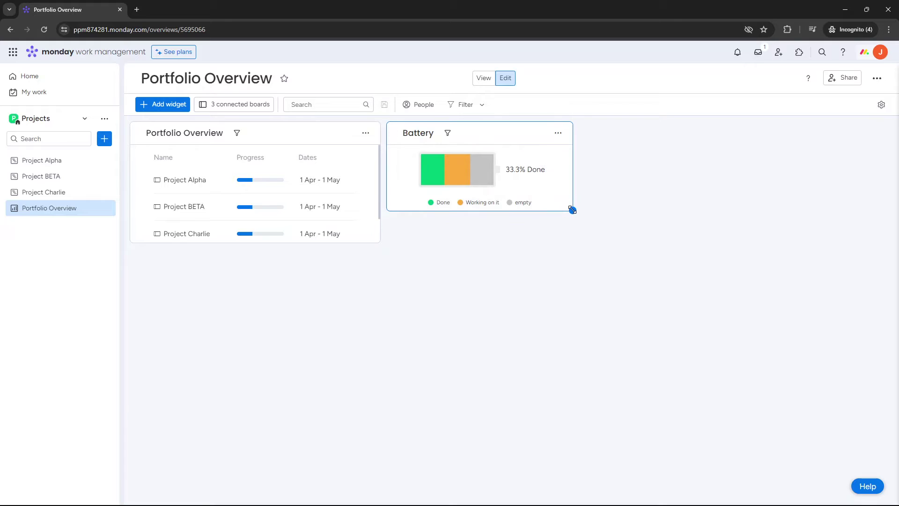
{"action": "left_click_drag", "start_coordinate": [572, 210], "coordinate": [577, 243]}
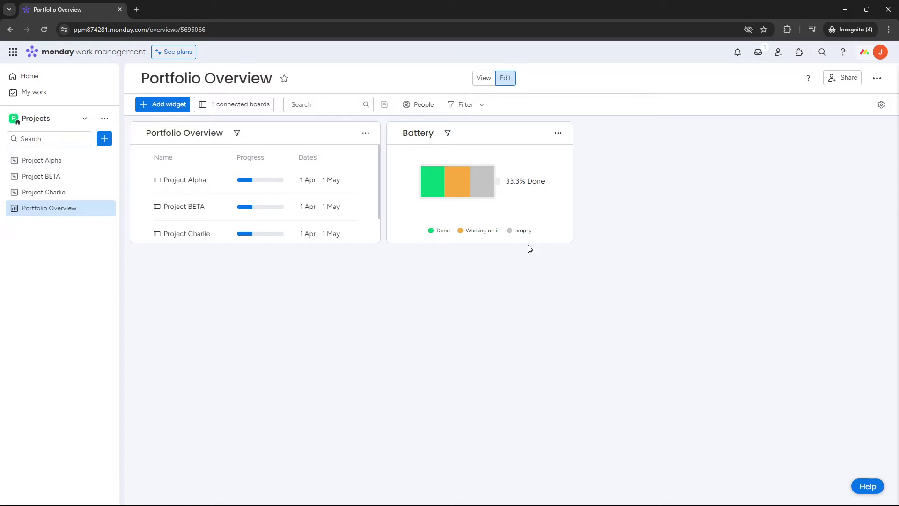
{"action": "left_click", "coordinate": [558, 133]}
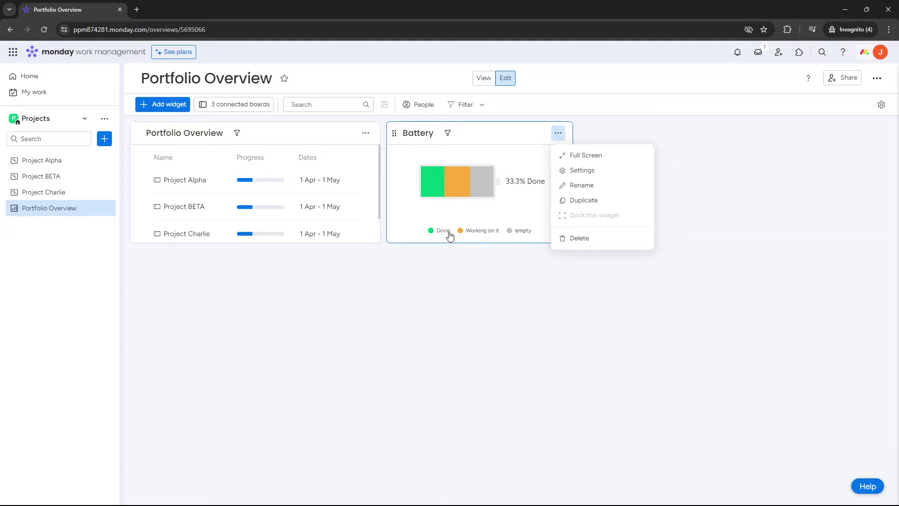
Step: Keep the Battery widget based on the Status column after trying Priority
{"action": "mouse_move", "coordinate": [473, 231]}
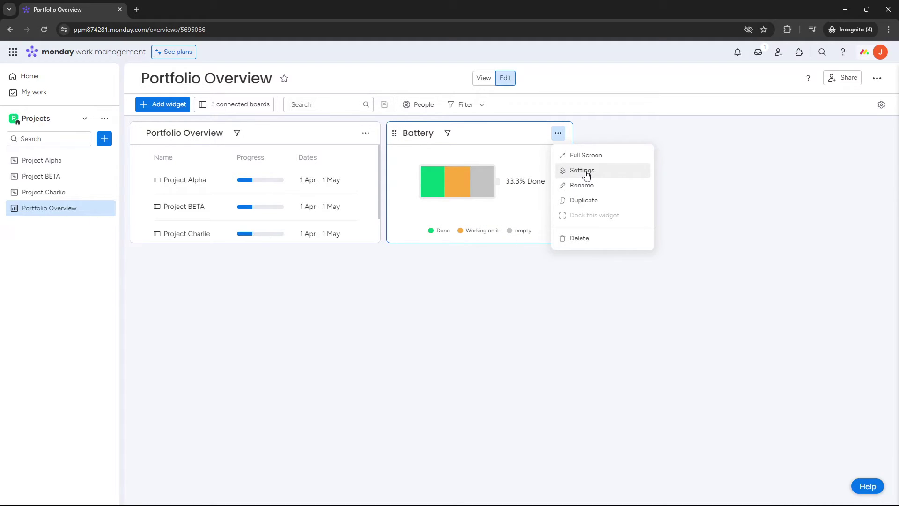
{"action": "left_click", "coordinate": [606, 124]}
{"action": "left_click", "coordinate": [558, 134]}
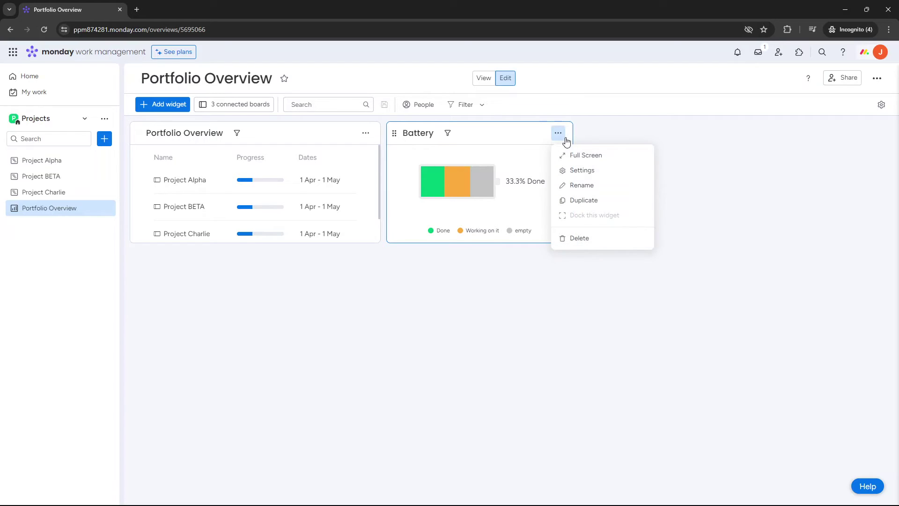
{"action": "left_click", "coordinate": [583, 171]}
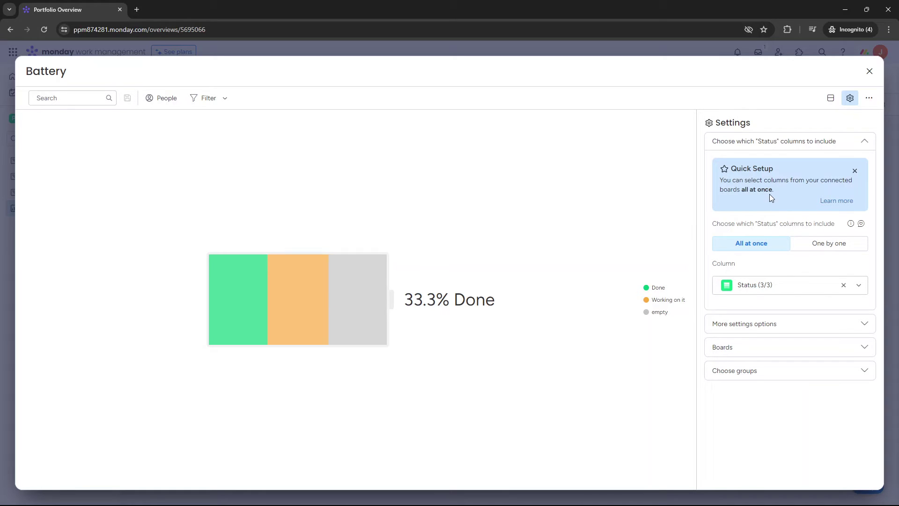
{"action": "left_click", "coordinate": [853, 172]}
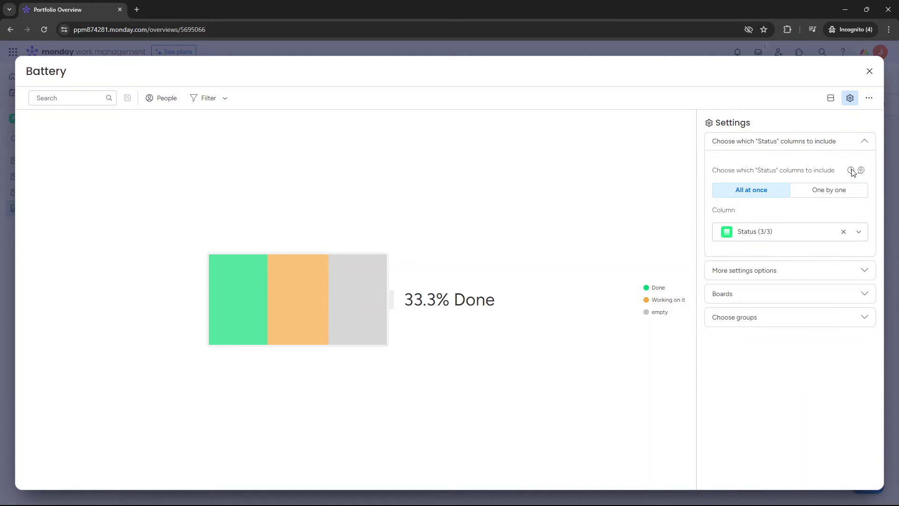
{"action": "left_click", "coordinate": [818, 190]}
{"action": "left_click", "coordinate": [748, 190]}
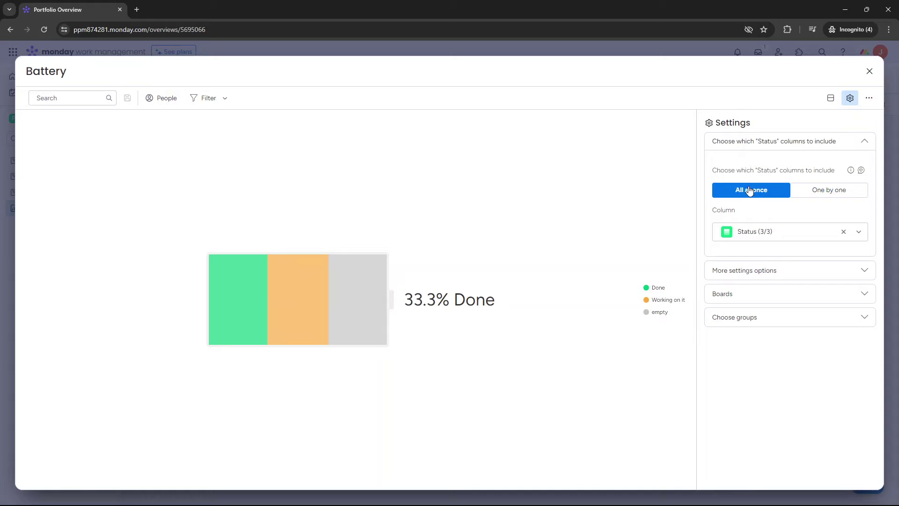
{"action": "left_click", "coordinate": [779, 236]}
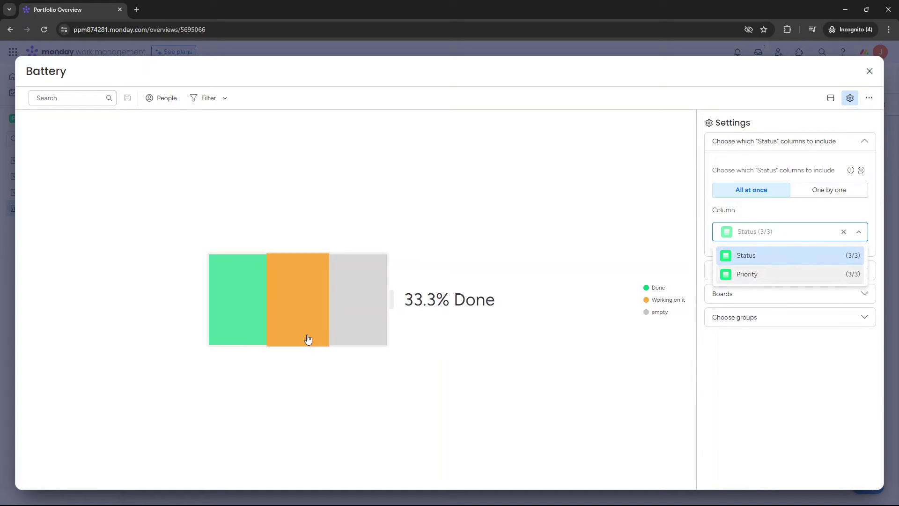
{"action": "left_click", "coordinate": [772, 276]}
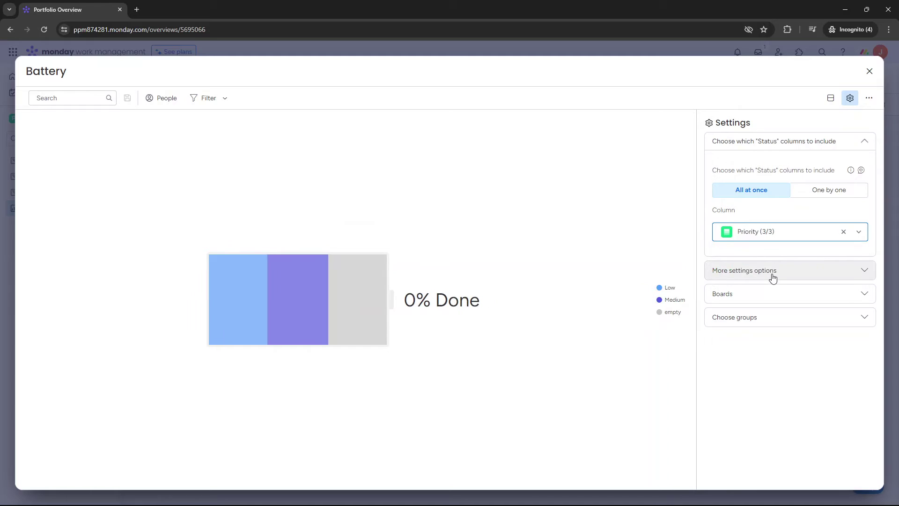
{"action": "left_click", "coordinate": [770, 232]}
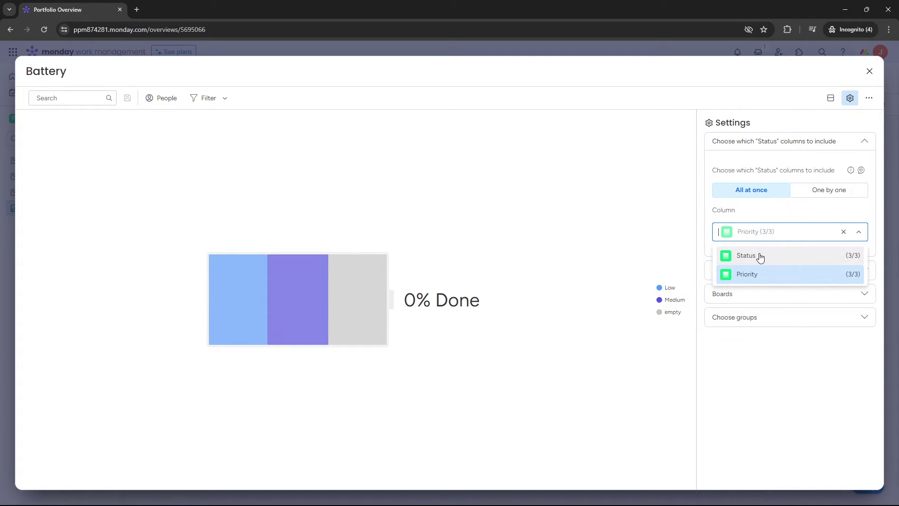
{"action": "left_click", "coordinate": [760, 258]}
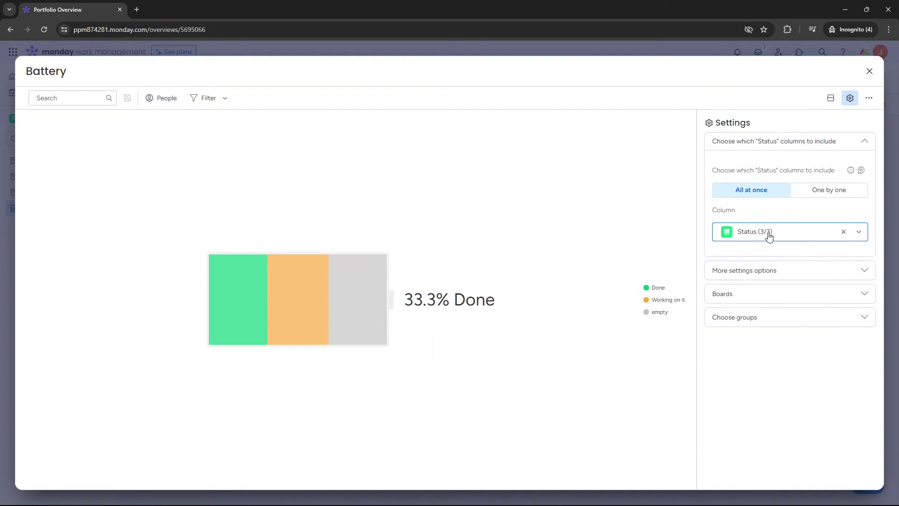
Step: Review the Battery's boards and groups, then add a Gantt widget of the projects' tasks
{"action": "left_click", "coordinate": [786, 274]}
{"action": "double_click", "coordinate": [770, 167]}
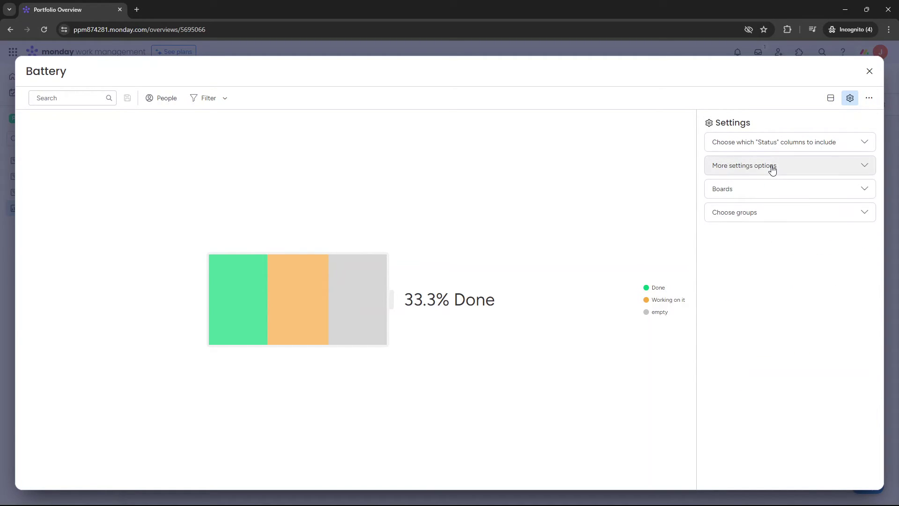
{"action": "left_click", "coordinate": [778, 172]}
{"action": "left_click", "coordinate": [777, 191]}
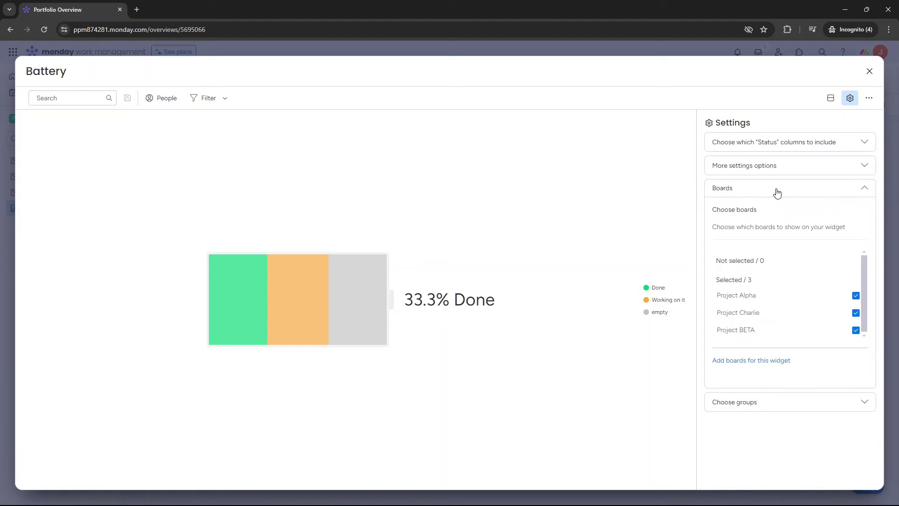
{"action": "left_click", "coordinate": [777, 192]}
{"action": "left_click", "coordinate": [793, 214]}
{"action": "left_click", "coordinate": [785, 217]}
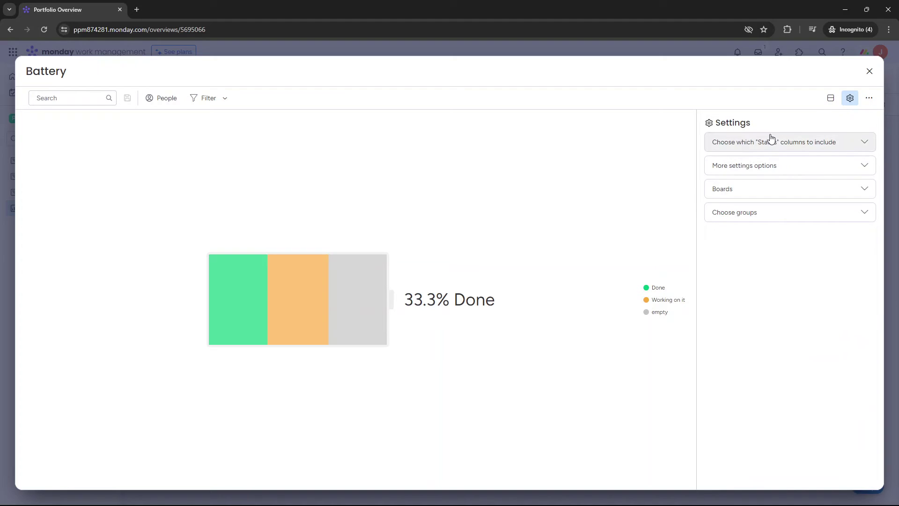
{"action": "left_click", "coordinate": [869, 72]}
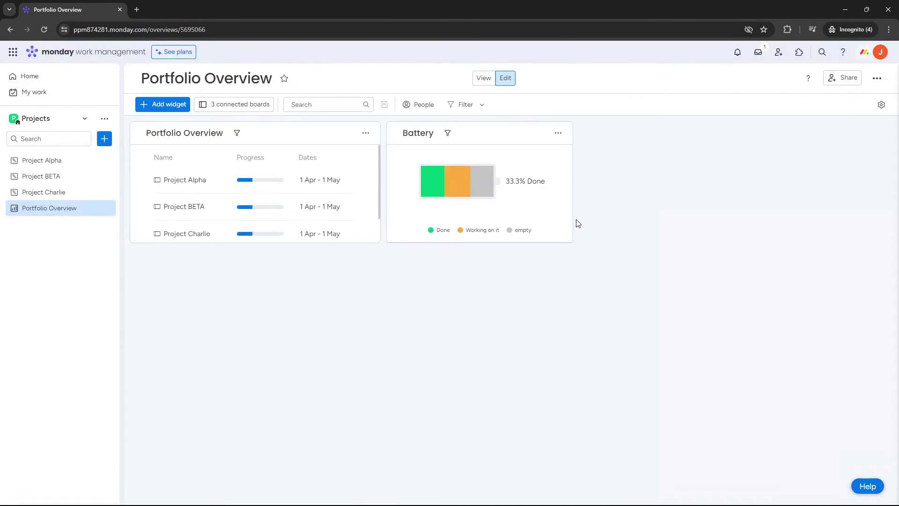
{"action": "left_click", "coordinate": [178, 107]}
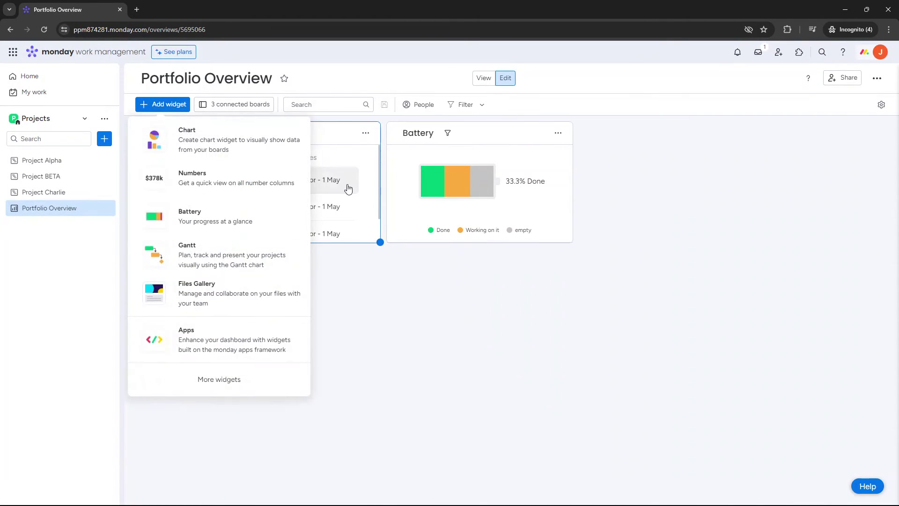
{"action": "left_click", "coordinate": [262, 249]}
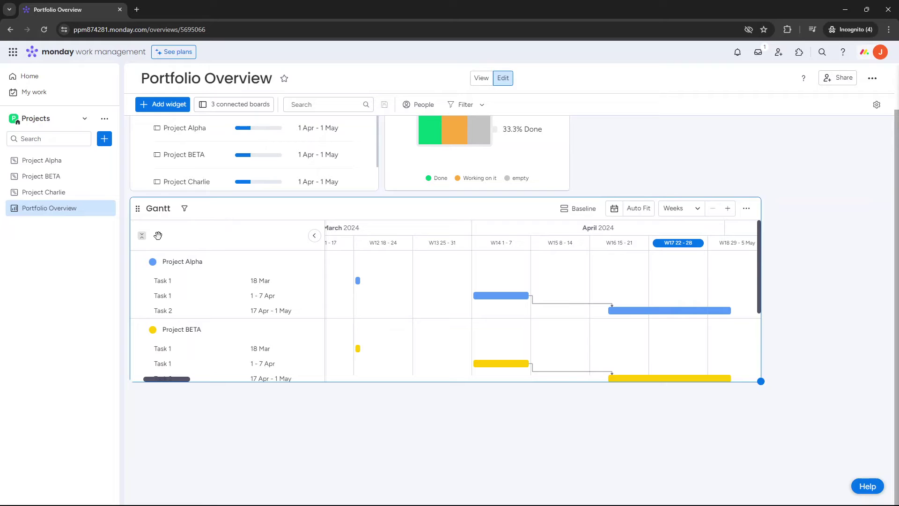
Step: Open the Gantt widget's settings and look through timeline, grouping and labelling options
{"action": "left_click", "coordinate": [592, 212]}
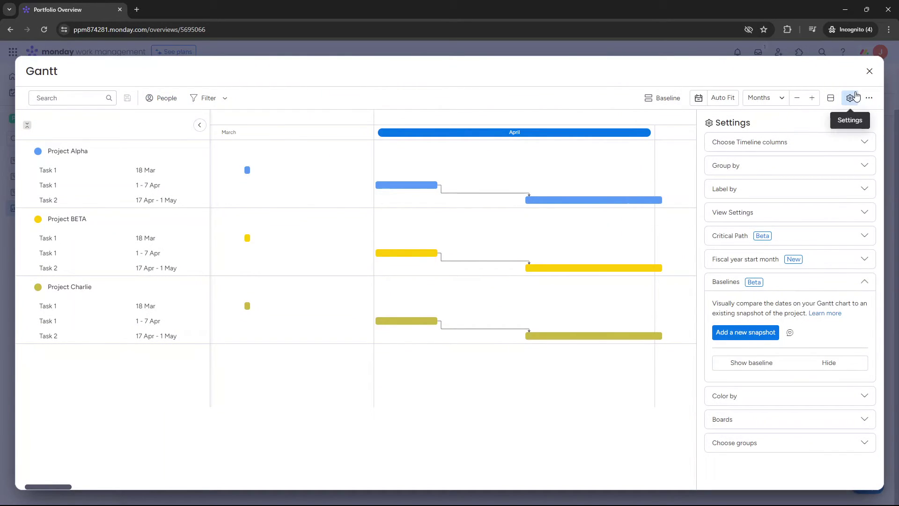
{"action": "left_click", "coordinate": [778, 143]}
{"action": "left_click", "coordinate": [805, 141]}
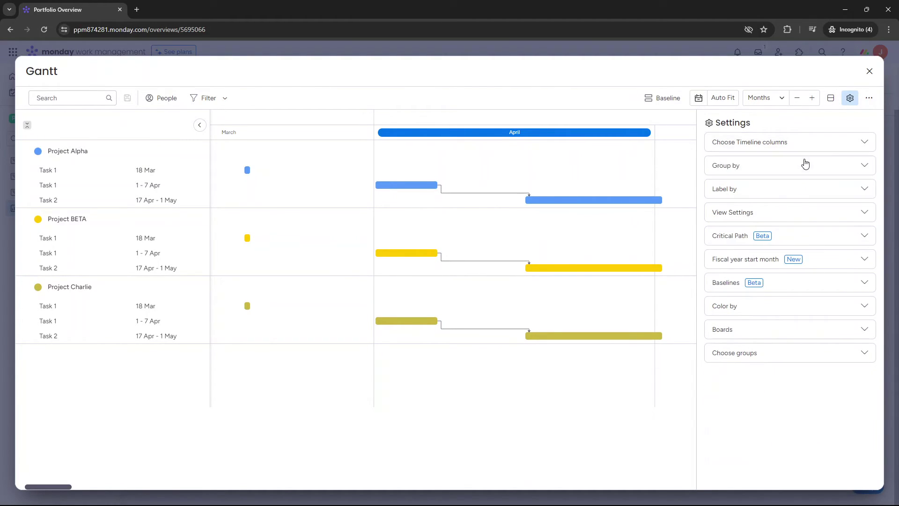
{"action": "left_click", "coordinate": [805, 165]}
{"action": "left_click", "coordinate": [803, 167]}
{"action": "left_click", "coordinate": [797, 187]}
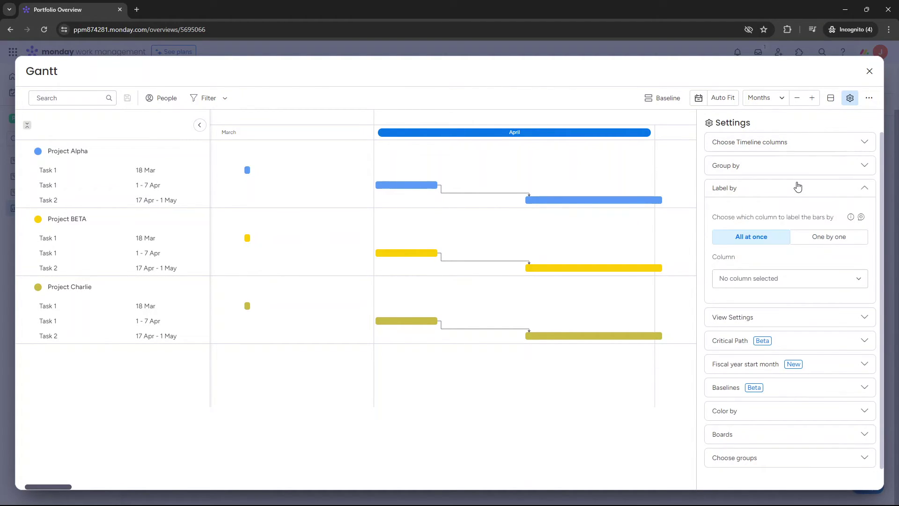
{"action": "left_click", "coordinate": [798, 187]}
Step: Turn off Show Dependencies in View Settings and check the critical path and colouring options
{"action": "left_click", "coordinate": [795, 210]}
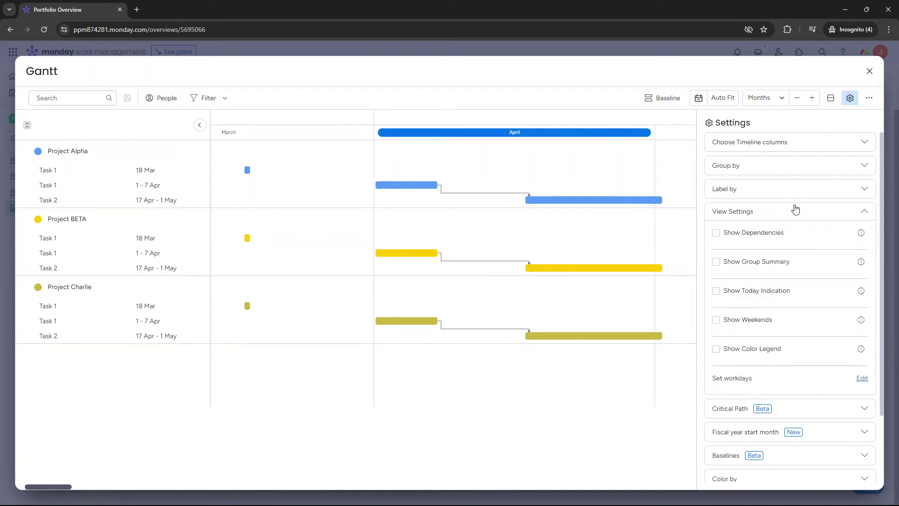
{"action": "left_click", "coordinate": [772, 234]}
{"action": "left_click", "coordinate": [773, 234]}
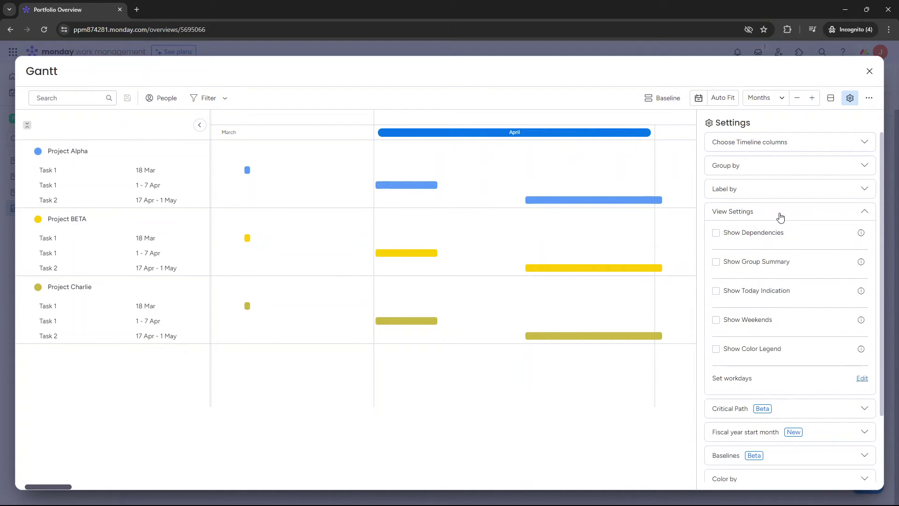
{"action": "left_click", "coordinate": [781, 213]}
{"action": "left_click", "coordinate": [782, 237]}
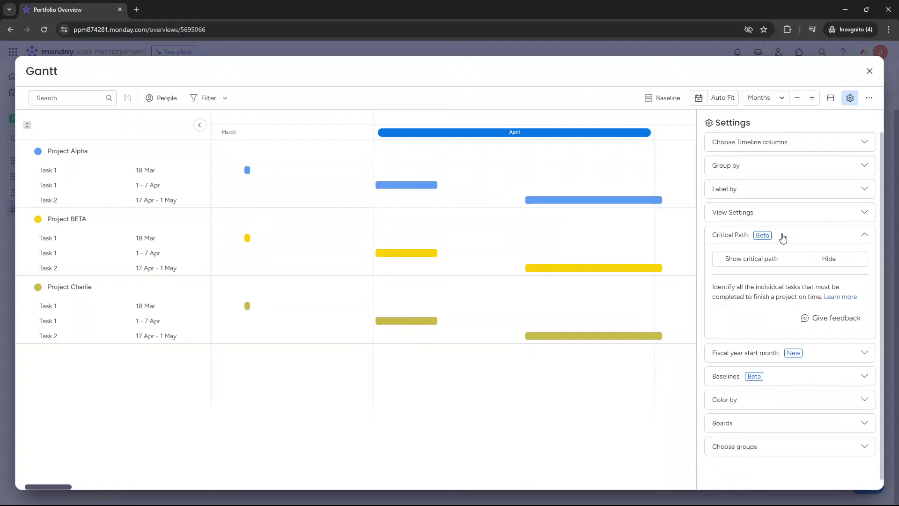
{"action": "left_click", "coordinate": [782, 237]}
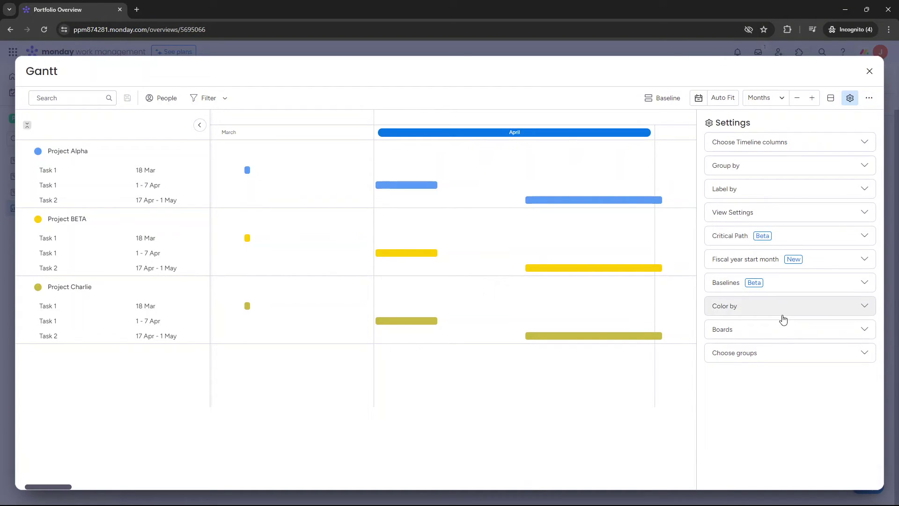
{"action": "left_click", "coordinate": [763, 307]}
{"action": "left_click", "coordinate": [763, 308]}
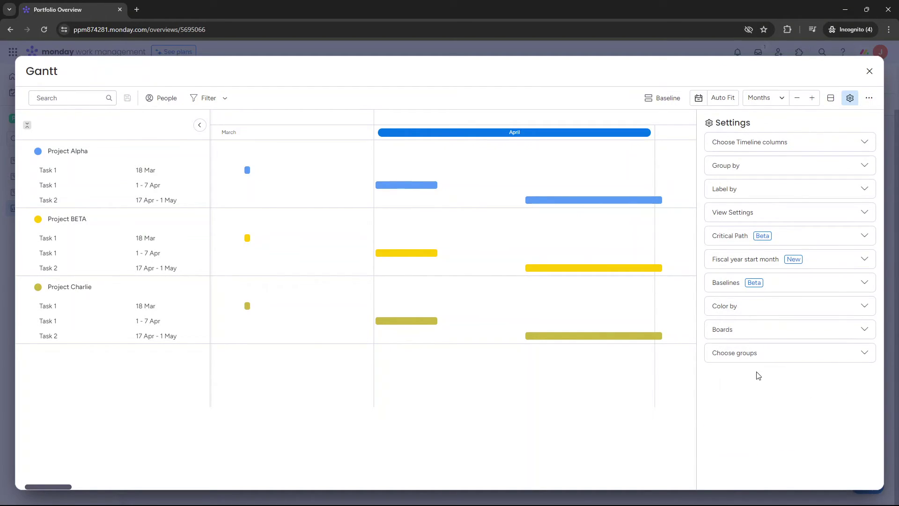
Step: Add a Numbers widget to the dashboard
{"action": "left_click", "coordinate": [869, 72]}
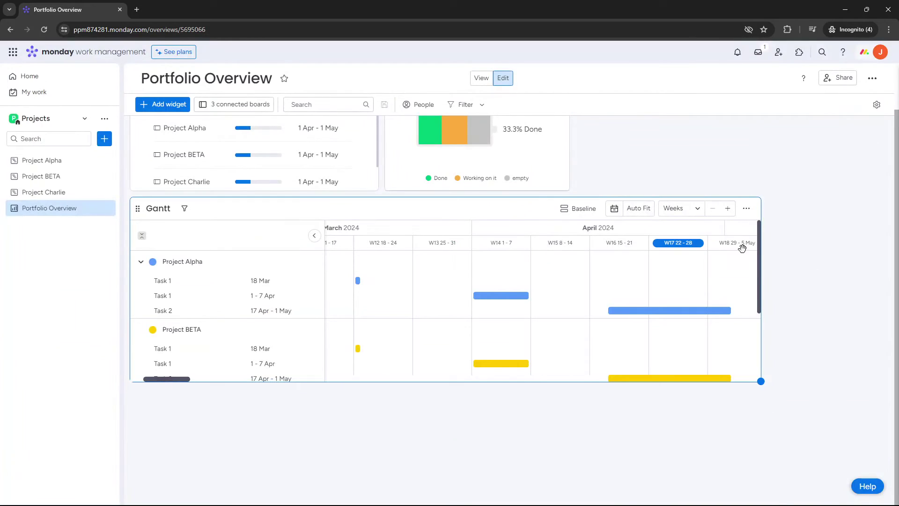
{"action": "scroll", "coordinate": [538, 184], "scroll_direction": "up", "scroll_amount": 1}
{"action": "left_click", "coordinate": [162, 104]}
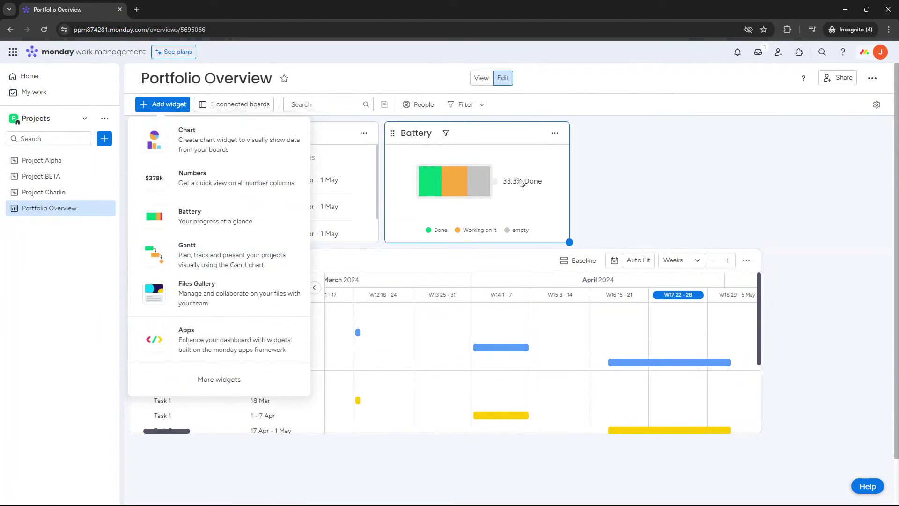
{"action": "left_click", "coordinate": [238, 172]}
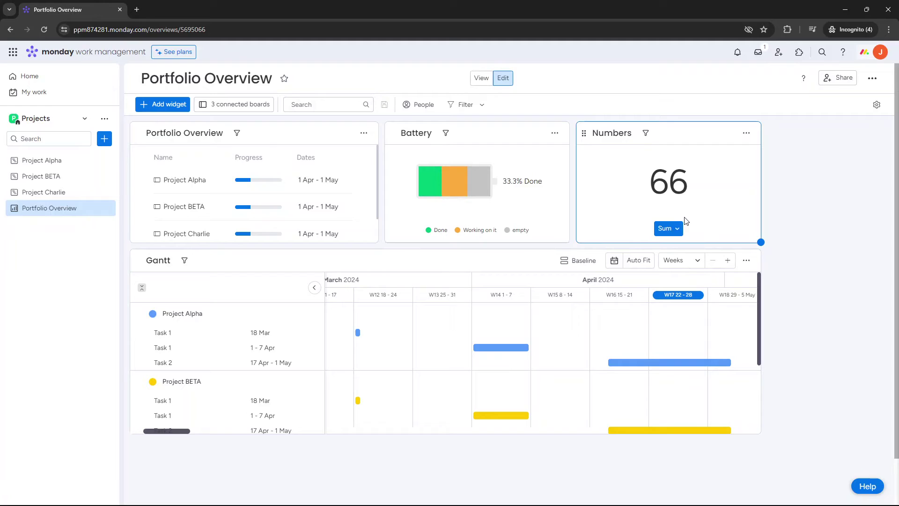
Step: Try dollar, euro, pound and percent units in both positions, then remove the unit
{"action": "left_click", "coordinate": [682, 229]}
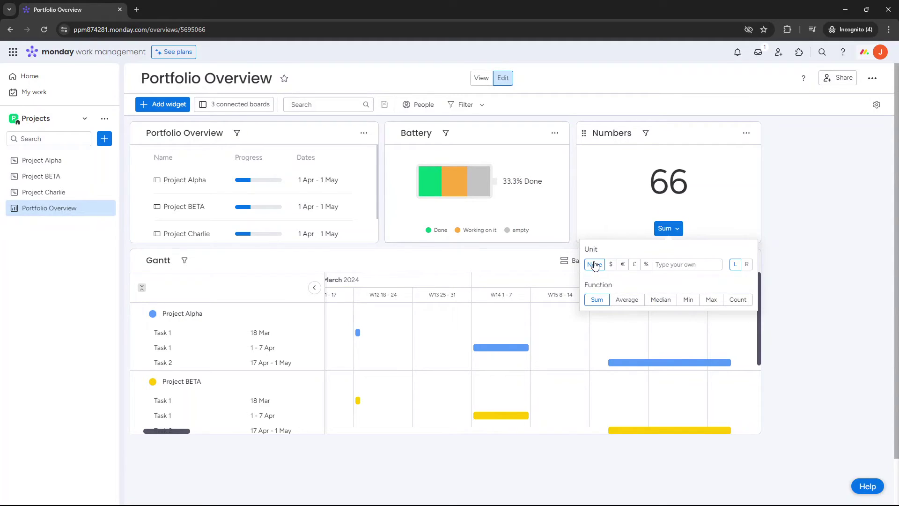
{"action": "left_click", "coordinate": [611, 265]}
{"action": "left_click", "coordinate": [622, 265]}
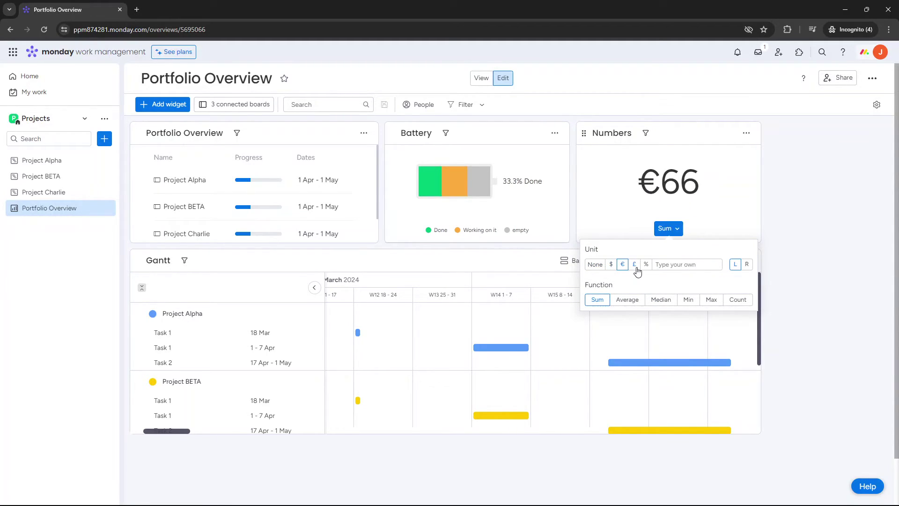
{"action": "left_click", "coordinate": [634, 265]}
{"action": "left_click", "coordinate": [645, 265]}
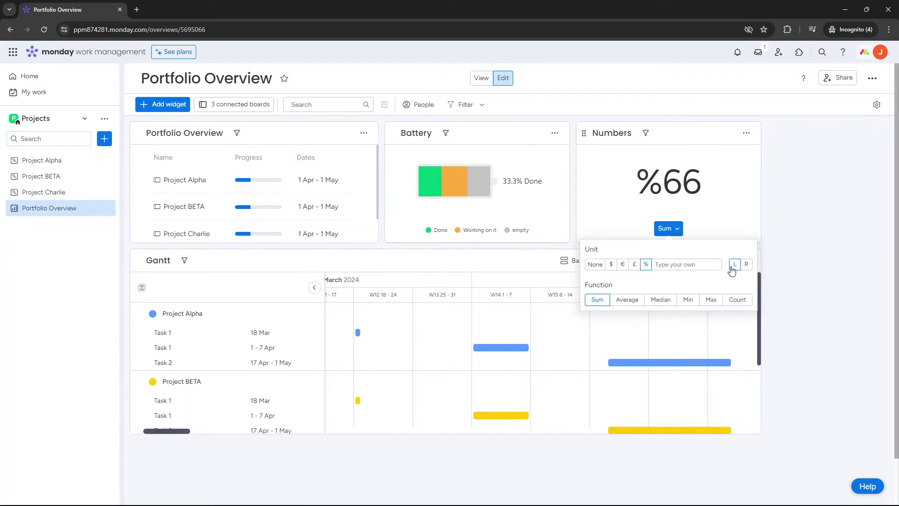
{"action": "left_click", "coordinate": [746, 265]}
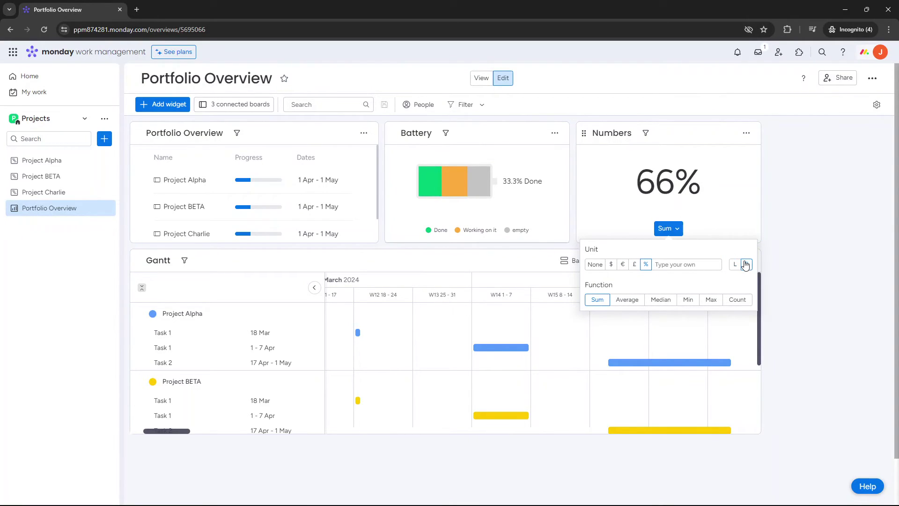
{"action": "left_click", "coordinate": [735, 265]}
{"action": "left_click", "coordinate": [746, 264]}
{"action": "left_click", "coordinate": [734, 265]}
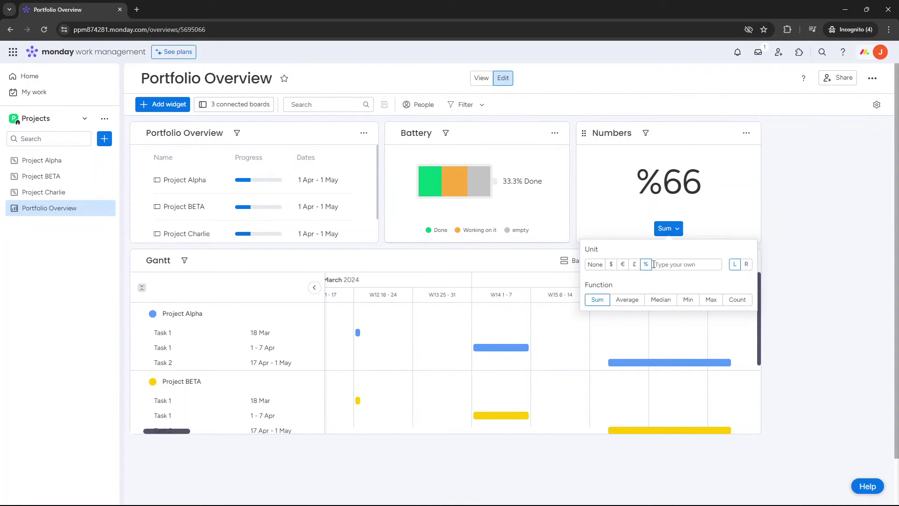
{"action": "left_click", "coordinate": [601, 267]}
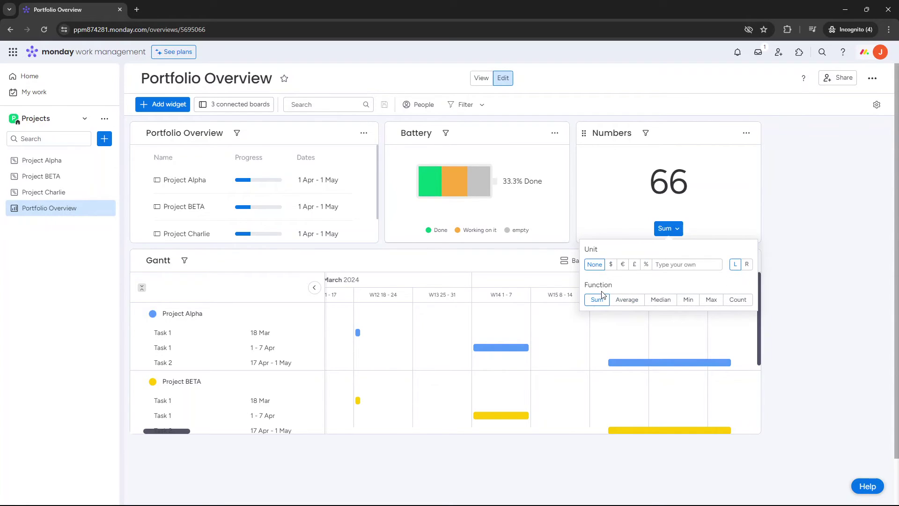
Step: Compare Average, Min, Max and Count, then settle on Sum showing 66
{"action": "left_click", "coordinate": [626, 300]}
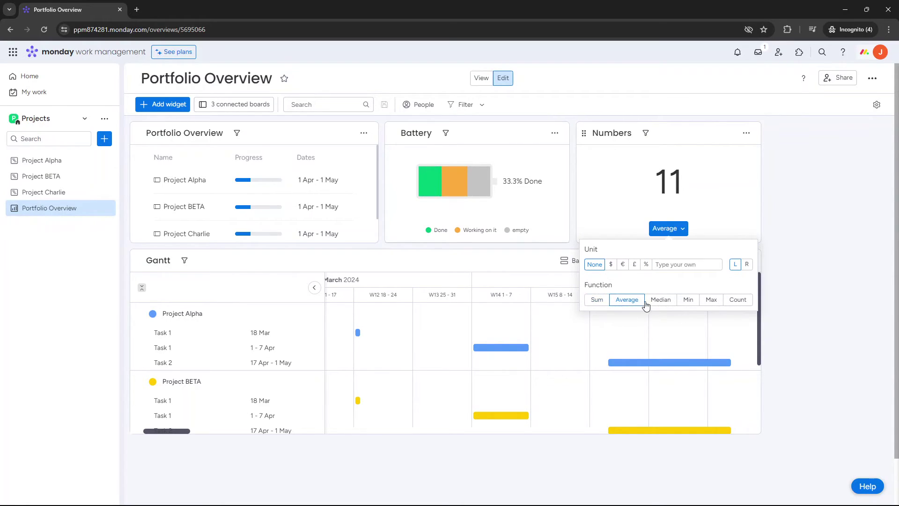
{"action": "left_click", "coordinate": [688, 300]}
{"action": "left_click", "coordinate": [711, 300]}
{"action": "left_click", "coordinate": [738, 301]}
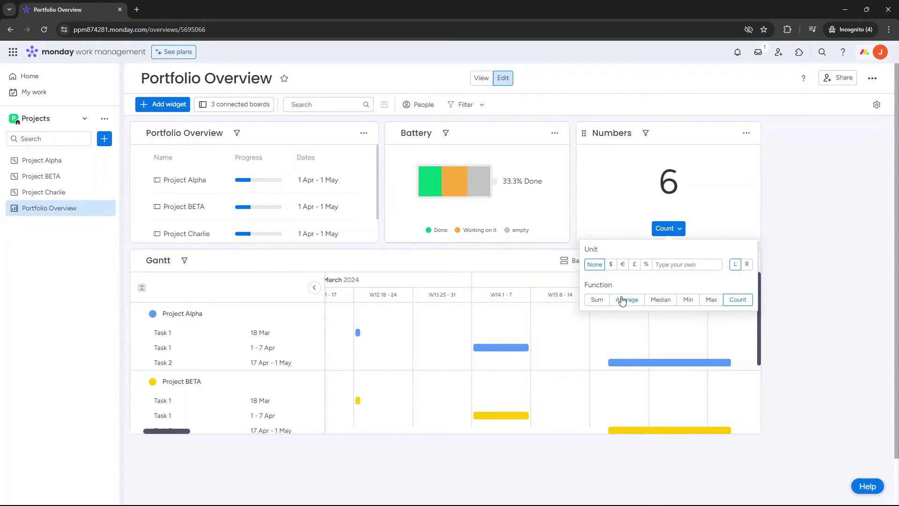
{"action": "left_click", "coordinate": [597, 300]}
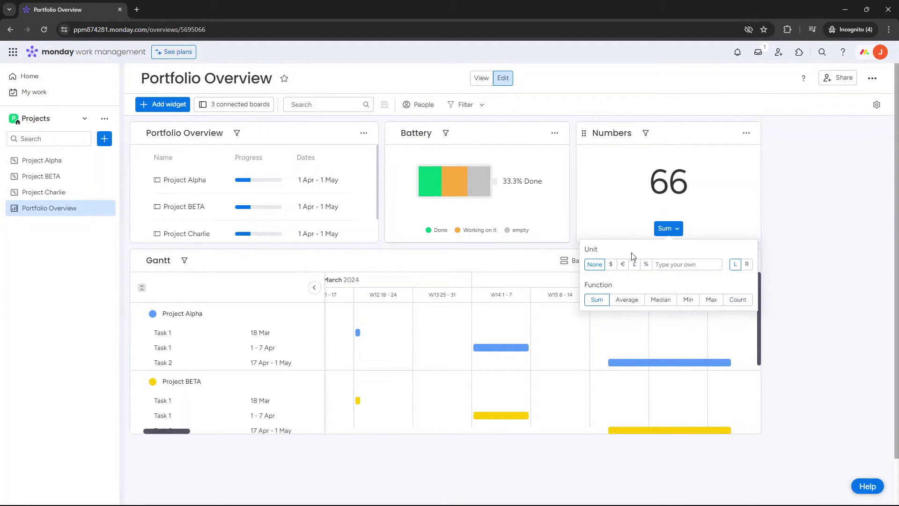
Step: Switch the Numbers widget from the Duration column to Budget so it shows 36,000
{"action": "left_click", "coordinate": [746, 135]}
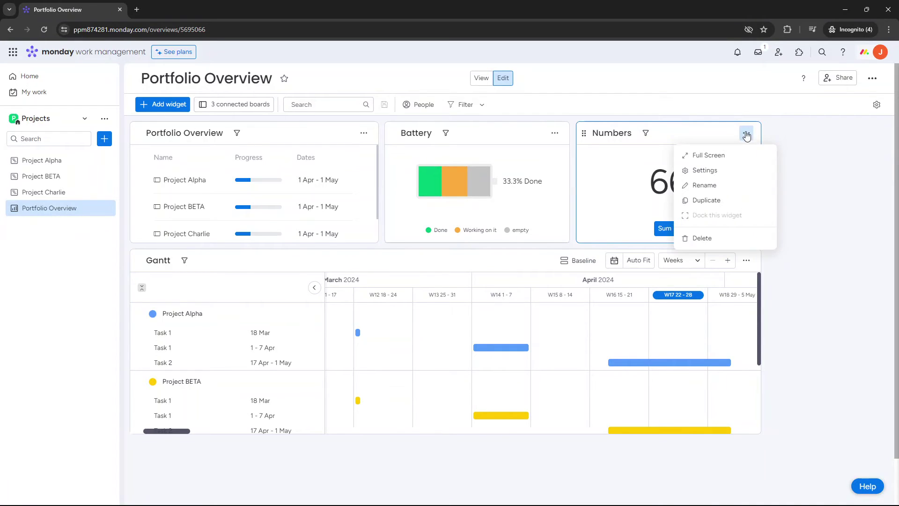
{"action": "left_click", "coordinate": [728, 174]}
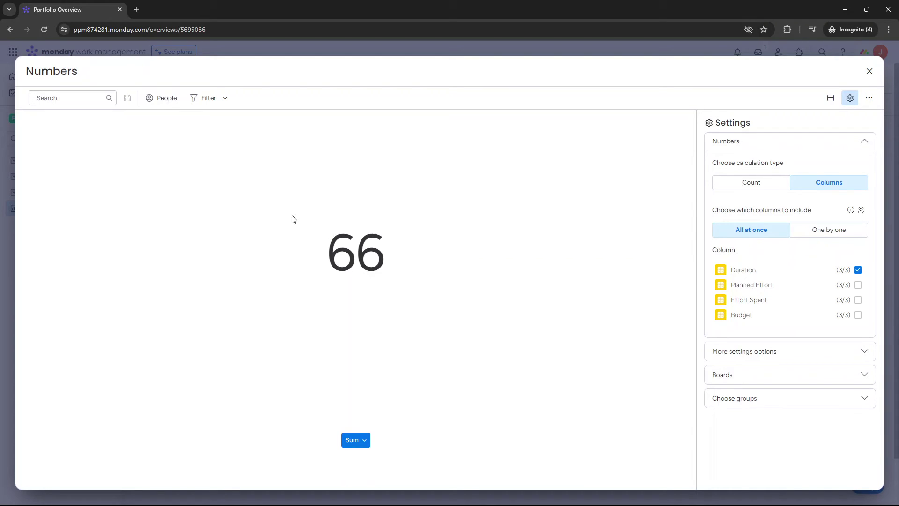
{"action": "left_click", "coordinate": [858, 271]}
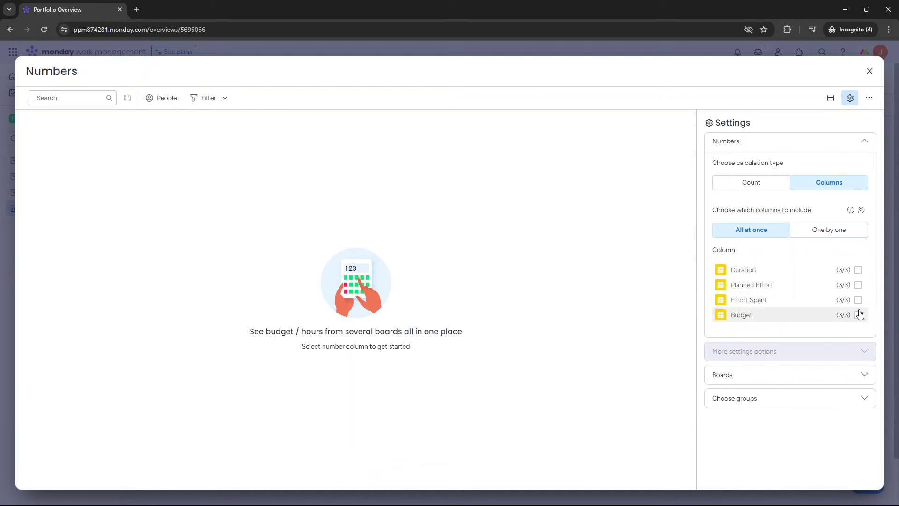
{"action": "left_click", "coordinate": [858, 314]}
{"action": "triple_click", "coordinate": [320, 250]}
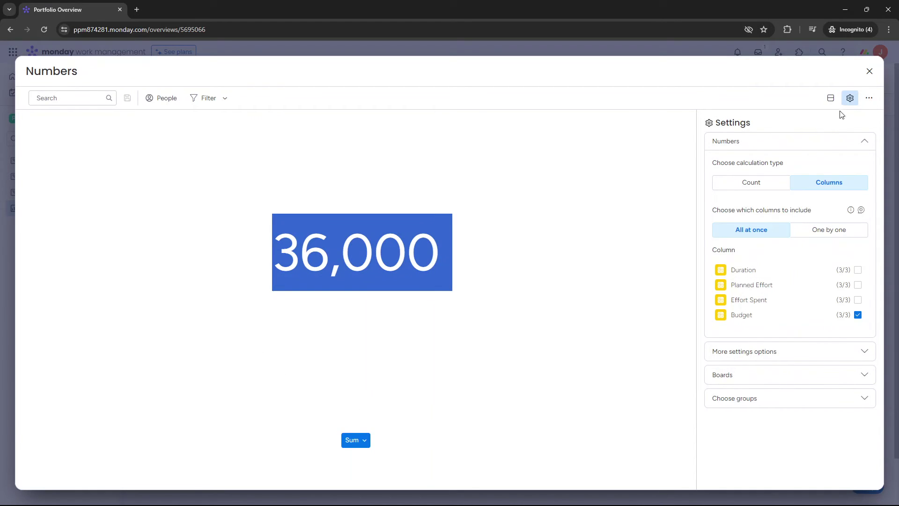
{"action": "left_click", "coordinate": [870, 72]}
Step: Retitle the Numbers widget 'Total Portfolio Budget'
{"action": "left_click", "coordinate": [617, 133]}
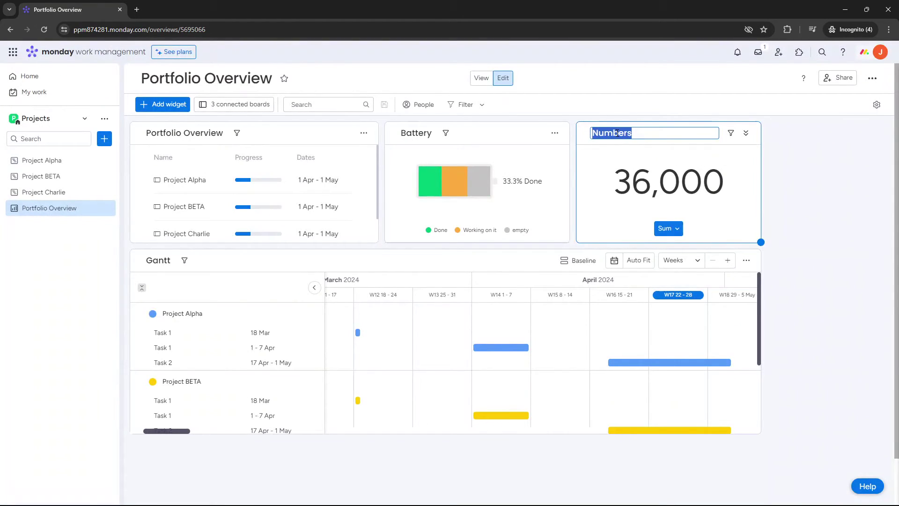
{"action": "type", "text": "Total "}
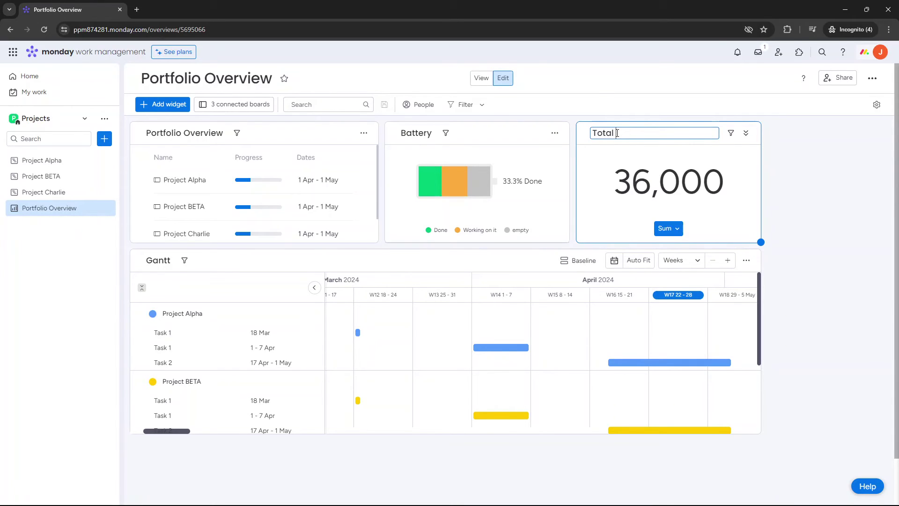
{"action": "type", "text": "Portfolio Budget"}
{"action": "key", "text": "Return"}
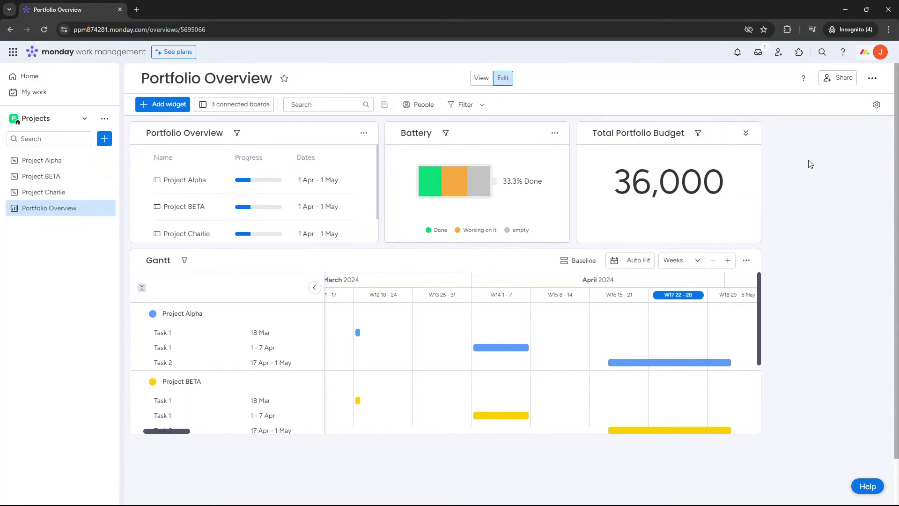
Step: View the budget widget full screen, trying board filters BETA, Charlie and Alpha without applying any
{"action": "left_click", "coordinate": [698, 133]}
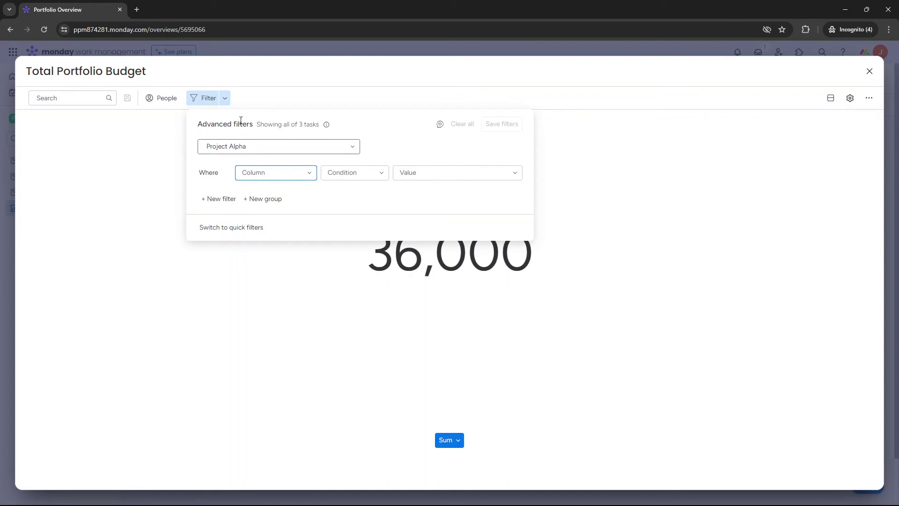
{"action": "left_click", "coordinate": [263, 145]}
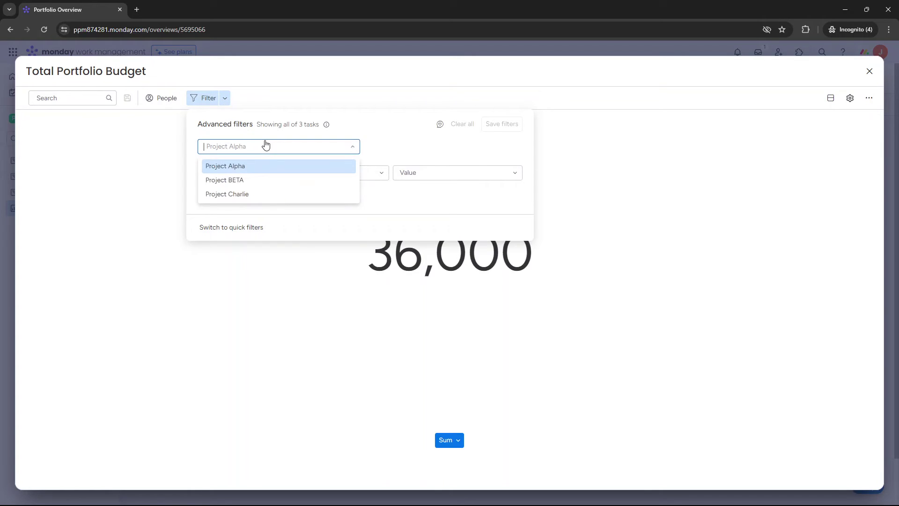
{"action": "left_click", "coordinate": [255, 180]}
{"action": "left_click", "coordinate": [255, 146]}
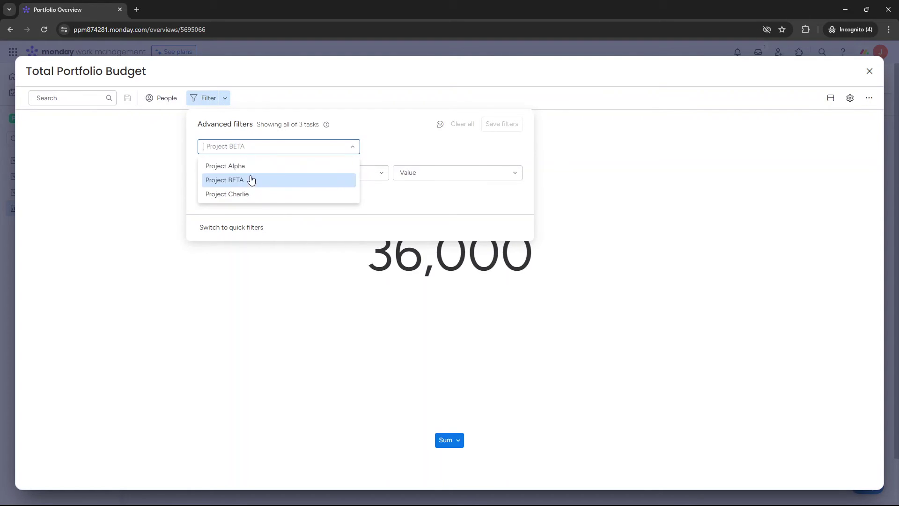
{"action": "left_click", "coordinate": [251, 193]}
{"action": "left_click", "coordinate": [251, 147]}
{"action": "left_click", "coordinate": [237, 164]}
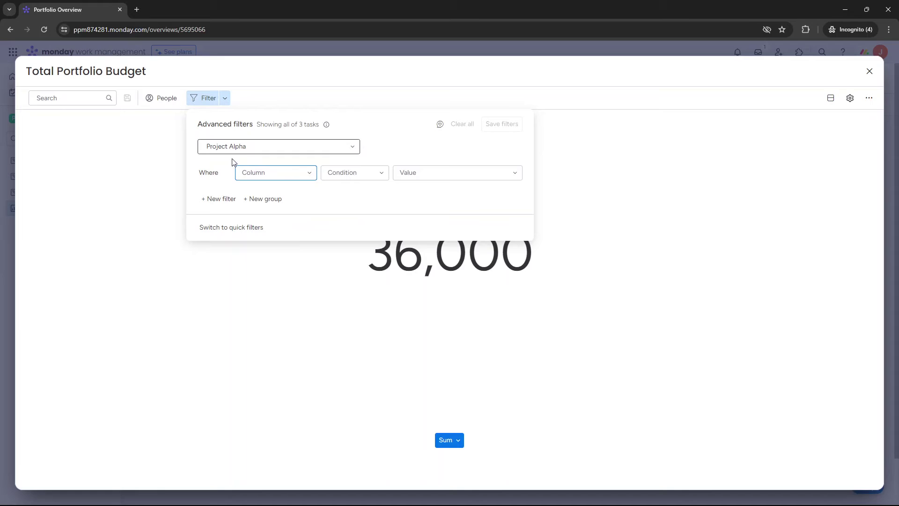
{"action": "left_click", "coordinate": [308, 173]}
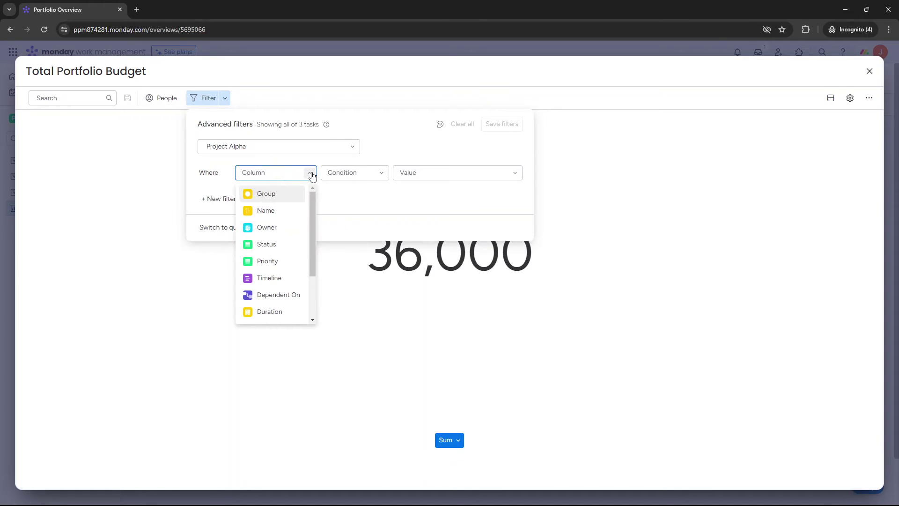
{"action": "left_click", "coordinate": [369, 184]}
{"action": "left_click", "coordinate": [581, 283]}
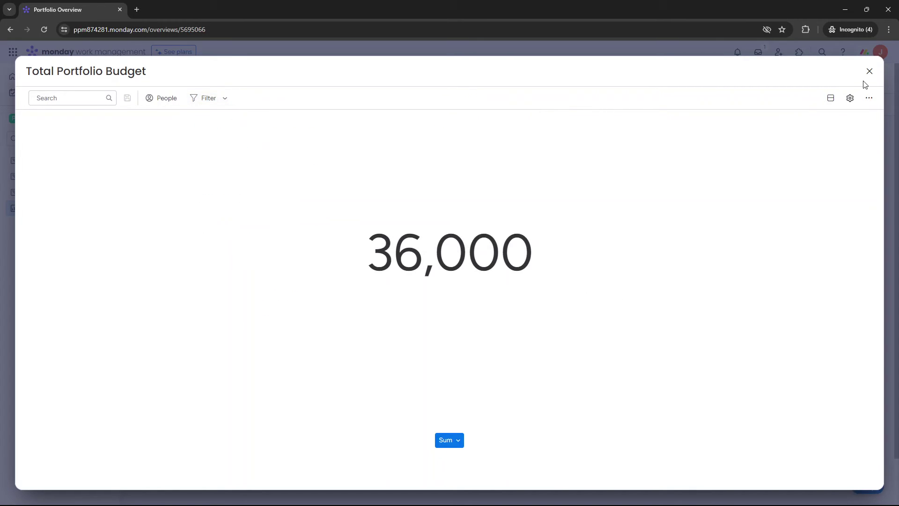
Step: Exit the full-screen budget widget and switch the dashboard's View/Edit toggle to View
{"action": "left_click", "coordinate": [869, 71]}
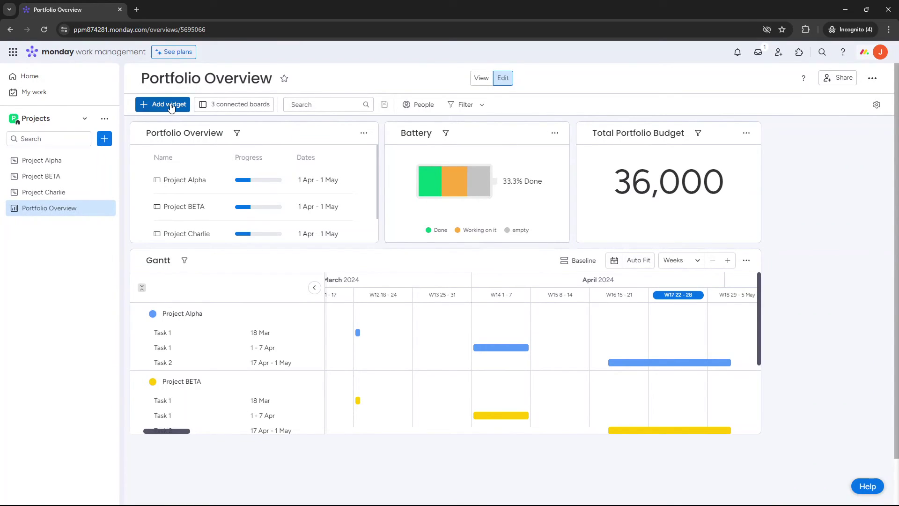
{"action": "left_click", "coordinate": [481, 77]}
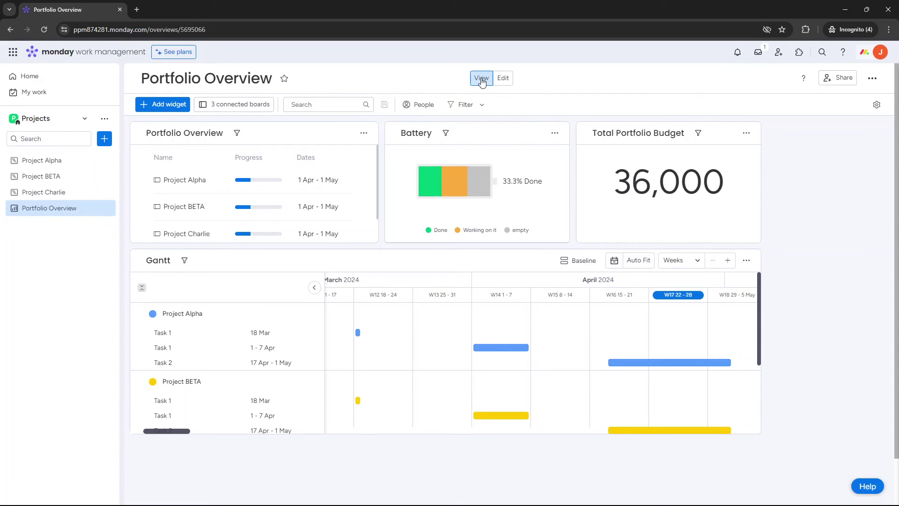
{"action": "scroll", "coordinate": [542, 281], "scroll_direction": "down", "scroll_amount": 2}
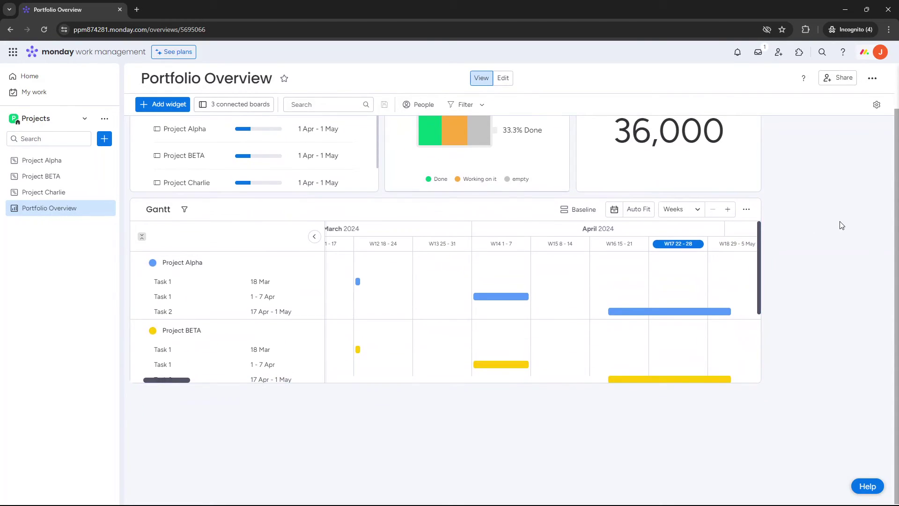
{"action": "scroll", "coordinate": [847, 221], "scroll_direction": "up", "scroll_amount": 2}
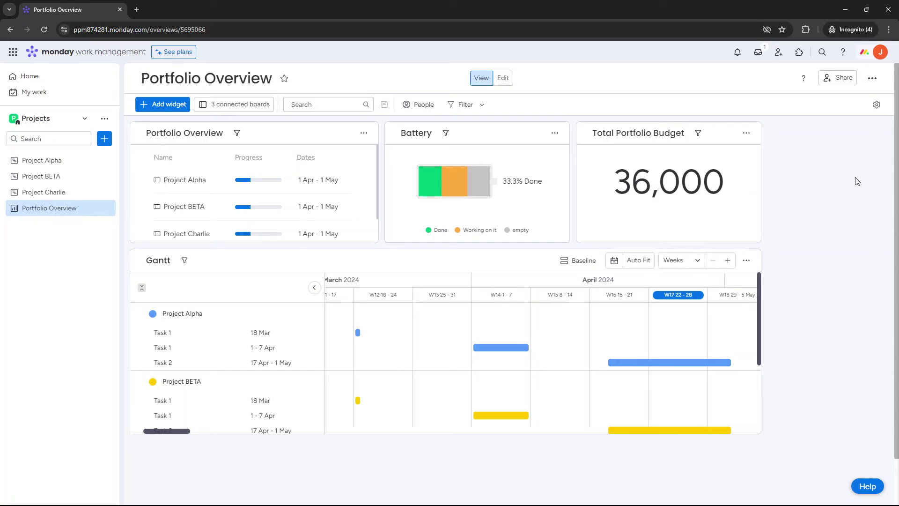
{"action": "left_click", "coordinate": [876, 107]}
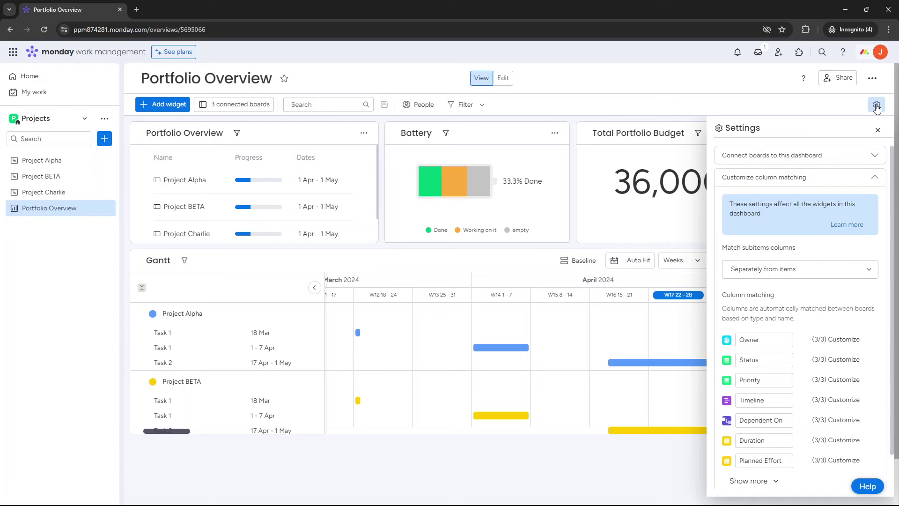
{"action": "left_click", "coordinate": [870, 155]}
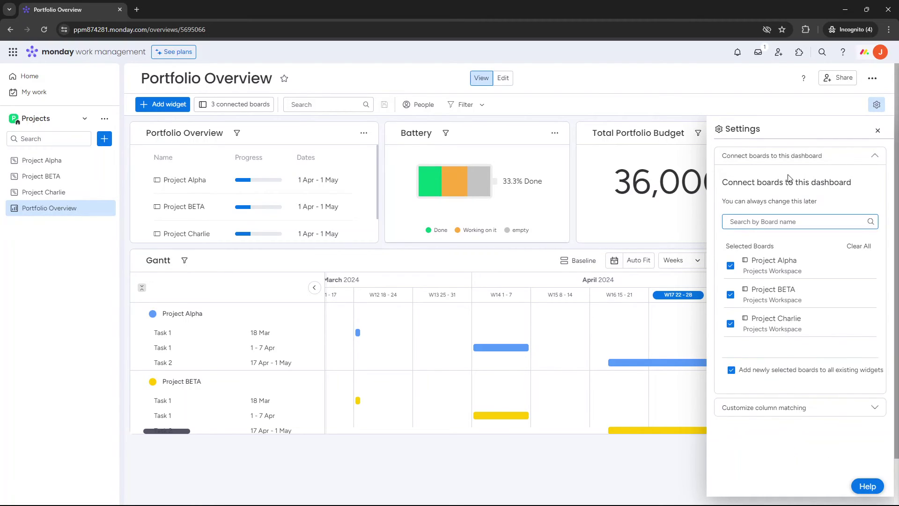
{"action": "left_click", "coordinate": [872, 158]}
{"action": "left_click", "coordinate": [874, 157]}
{"action": "left_click", "coordinate": [874, 161]}
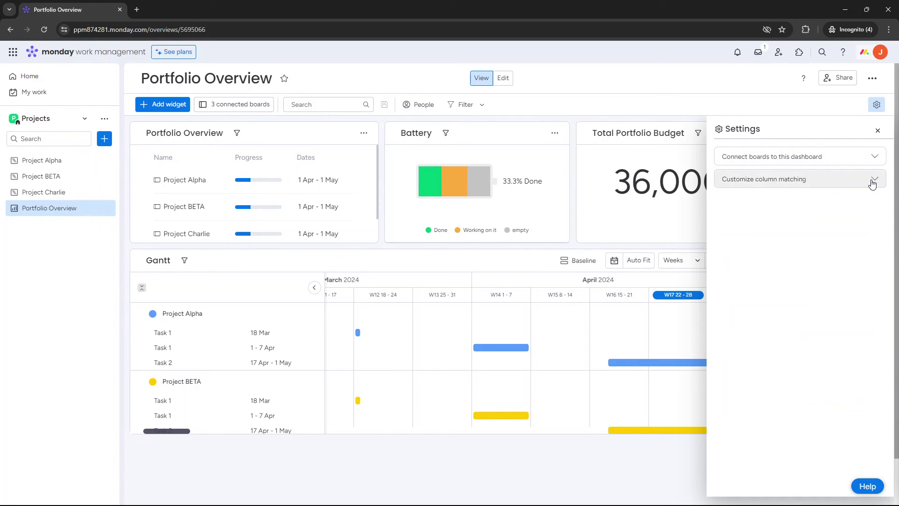
{"action": "left_click", "coordinate": [873, 180]}
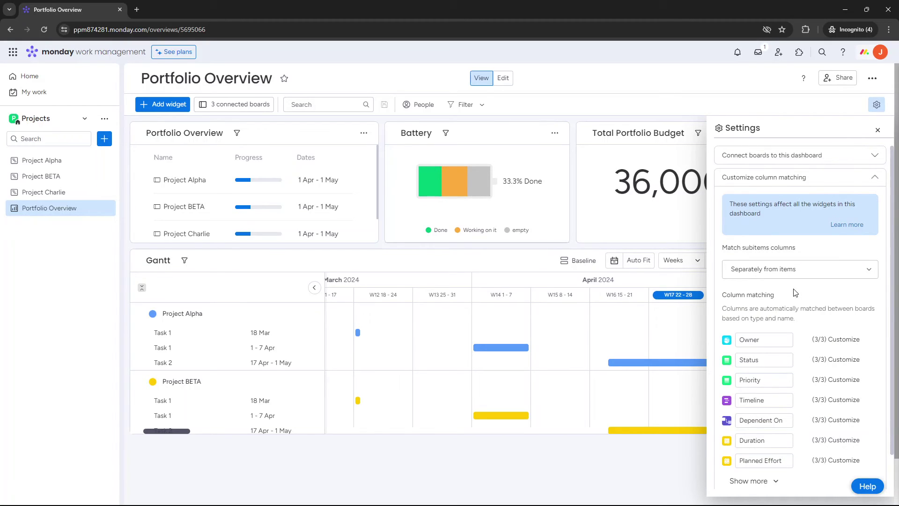
{"action": "scroll", "coordinate": [806, 283], "scroll_direction": "down", "scroll_amount": 1}
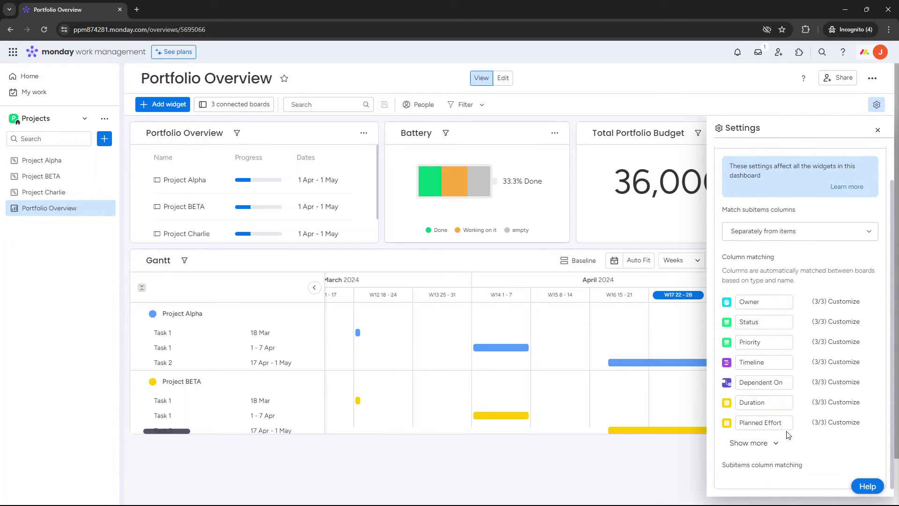
{"action": "scroll", "coordinate": [789, 283], "scroll_direction": "up", "scroll_amount": 1}
{"action": "left_click", "coordinate": [878, 130]}
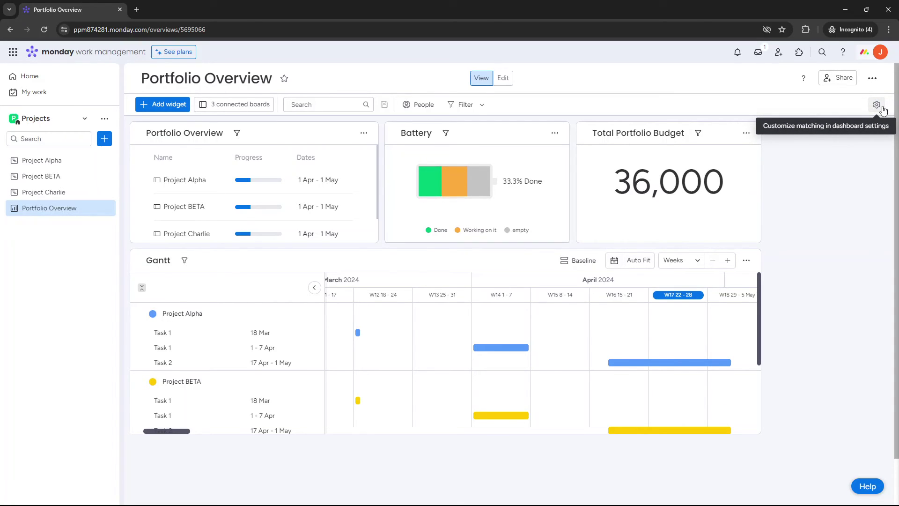
Step: Check and dismiss the quick people filter, then bring up the Add widget dropdown
{"action": "left_click", "coordinate": [421, 107]}
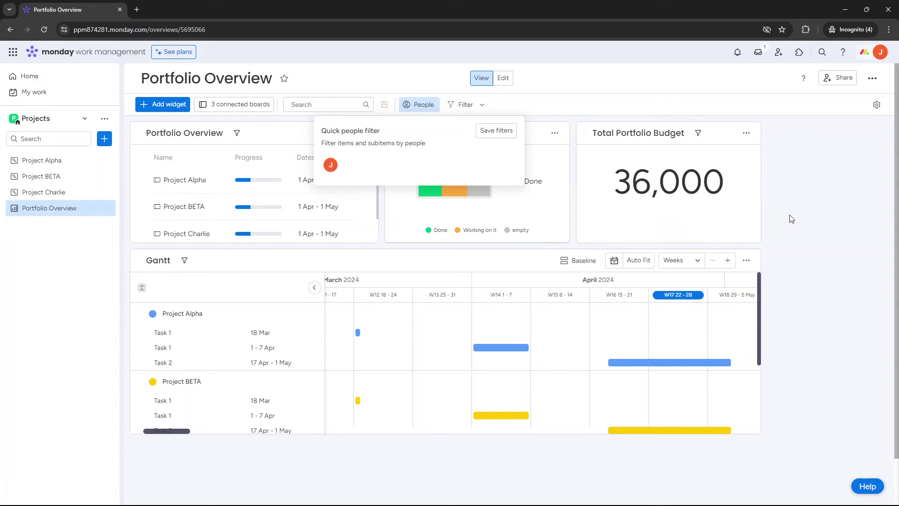
{"action": "left_click", "coordinate": [735, 216]}
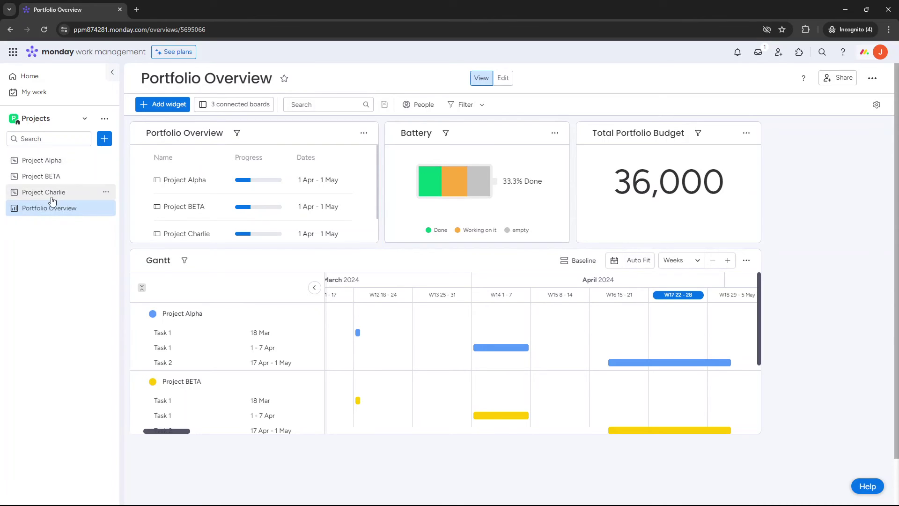
{"action": "left_click", "coordinate": [418, 106]}
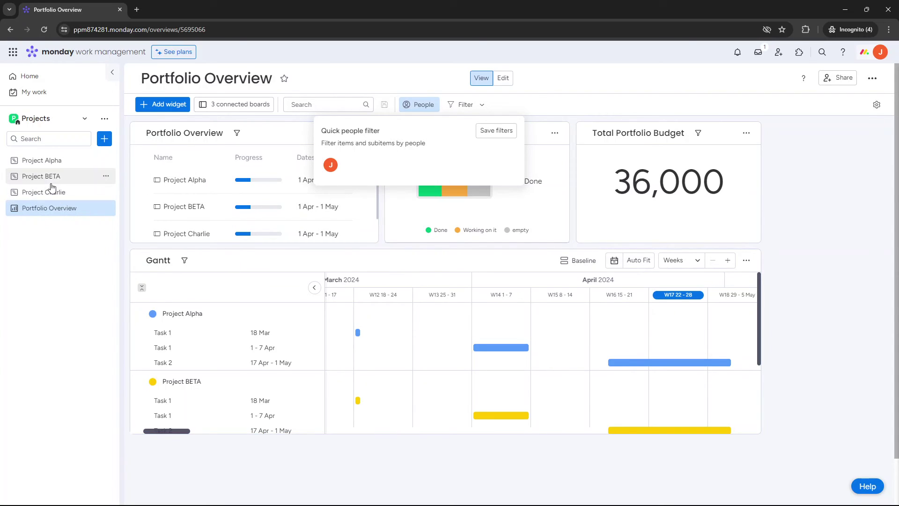
{"action": "left_click", "coordinate": [583, 134]}
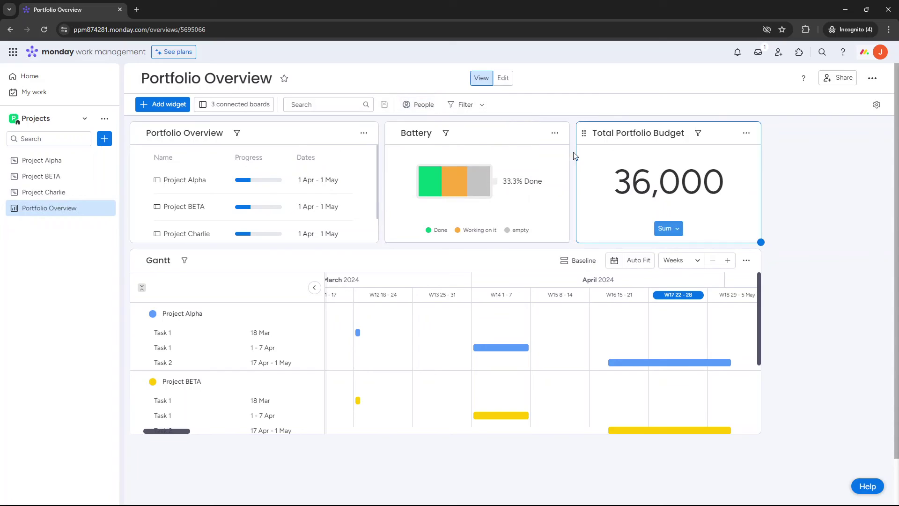
{"action": "left_click", "coordinate": [178, 104]}
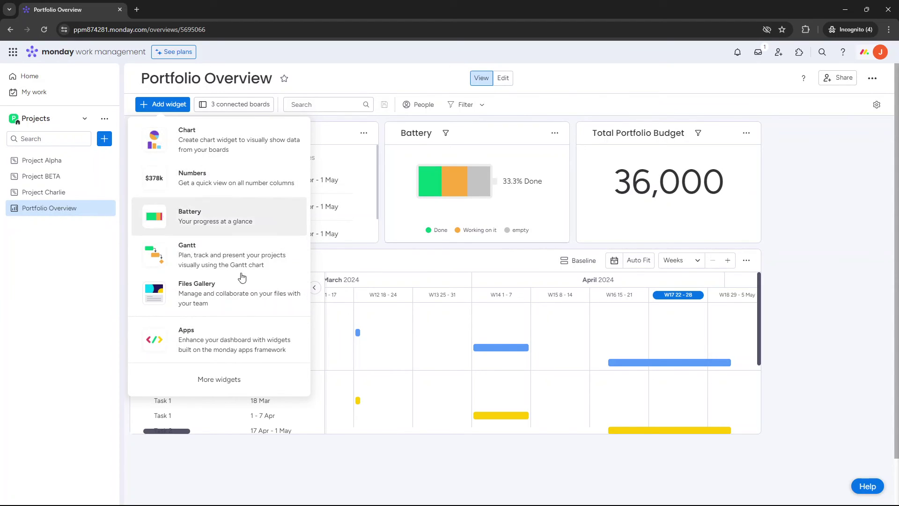
Step: Add the Workload widget from the Widgets Center, placing it below the Gantt chart
{"action": "left_click", "coordinate": [235, 381]}
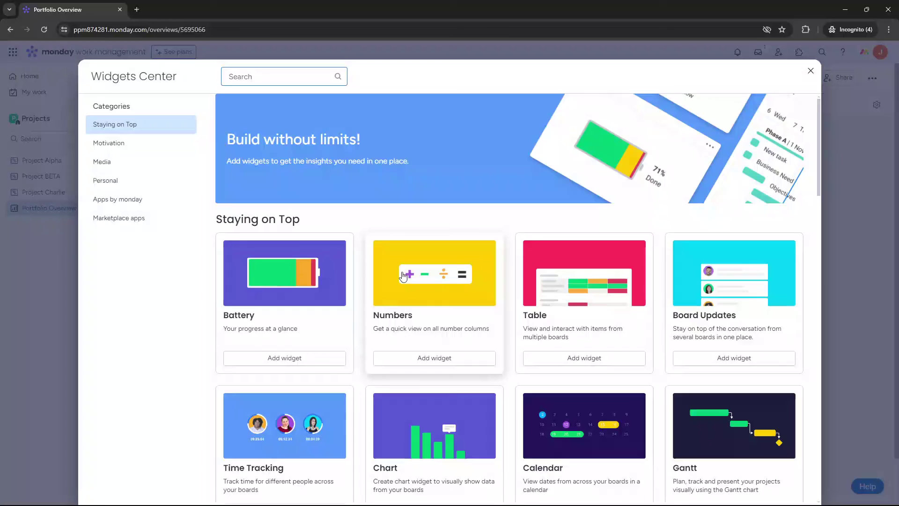
{"action": "scroll", "coordinate": [407, 275], "scroll_direction": "down", "scroll_amount": 1}
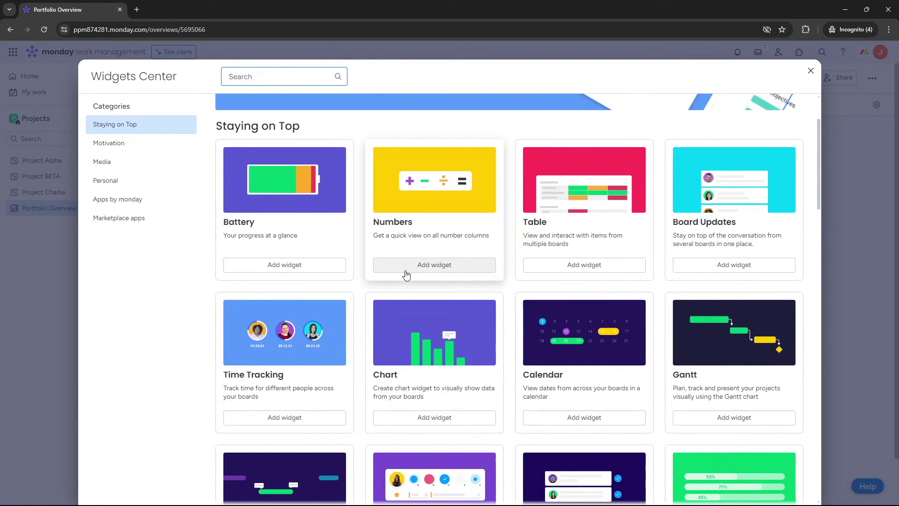
{"action": "scroll", "coordinate": [405, 270], "scroll_direction": "down", "scroll_amount": 1}
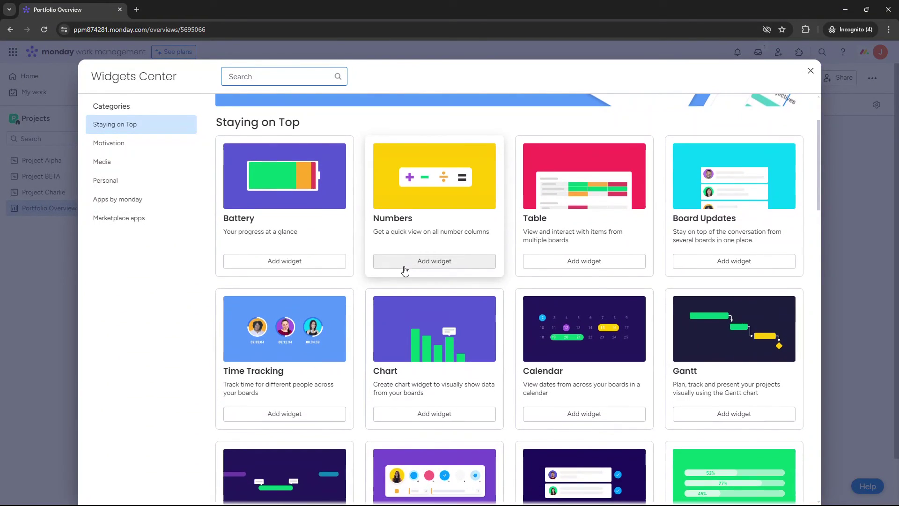
{"action": "scroll", "coordinate": [405, 271], "scroll_direction": "down", "scroll_amount": 5}
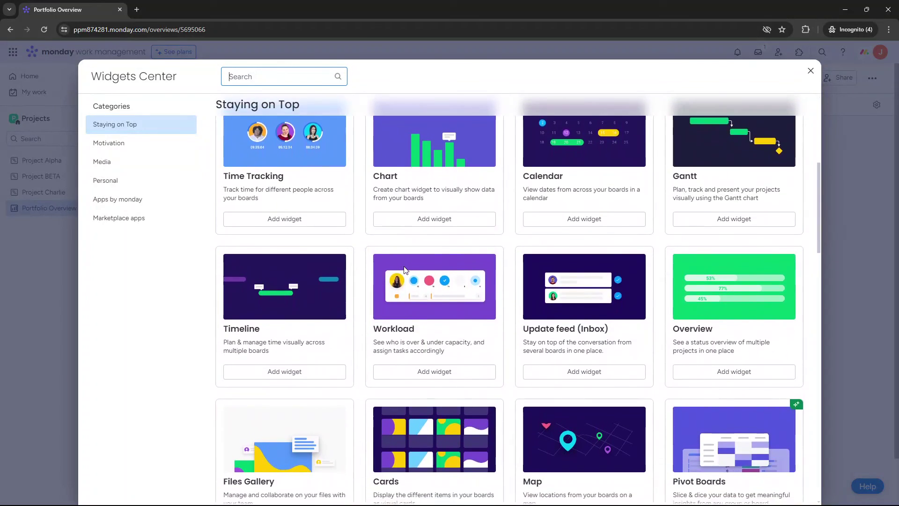
{"action": "scroll", "coordinate": [405, 270], "scroll_direction": "down", "scroll_amount": 1}
{"action": "left_click", "coordinate": [432, 337]}
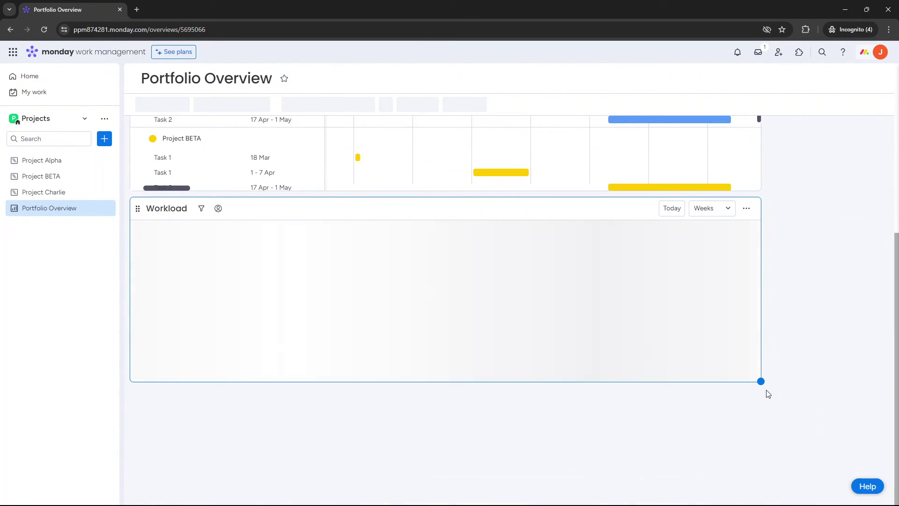
{"action": "scroll", "coordinate": [403, 233], "scroll_direction": "up", "scroll_amount": 3}
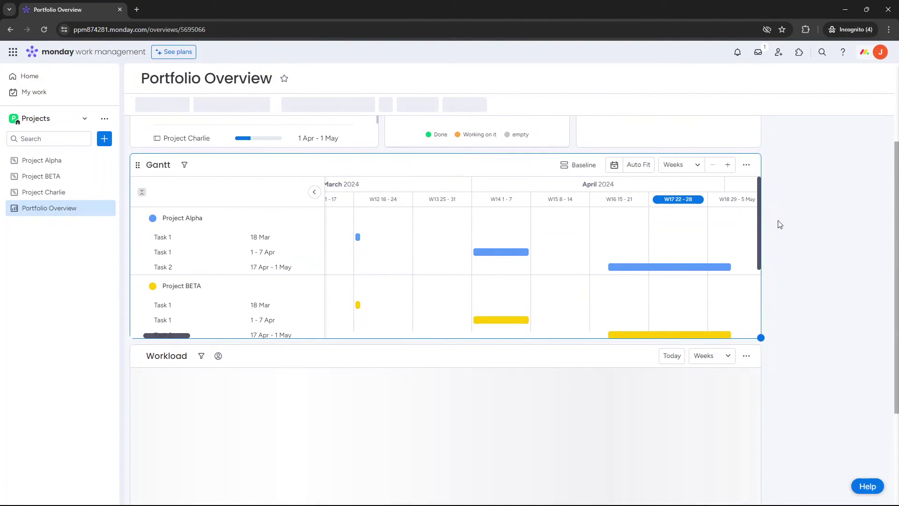
{"action": "scroll", "coordinate": [791, 234], "scroll_direction": "up", "scroll_amount": 2}
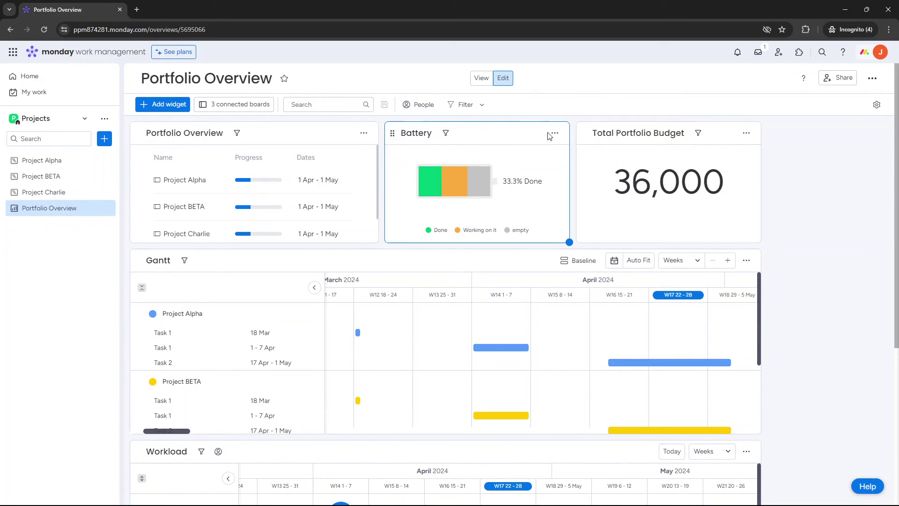
Step: Retitle the Battery widget 'Task Activity'
{"action": "left_click", "coordinate": [425, 133]}
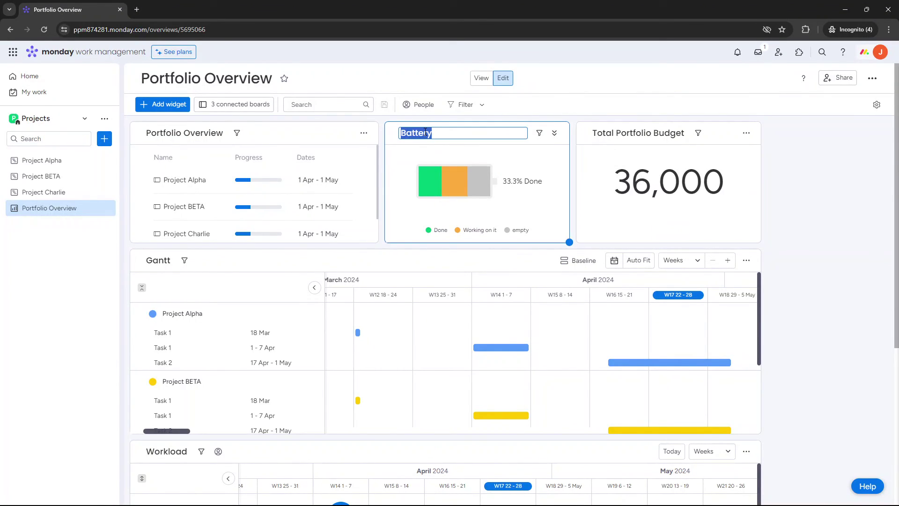
{"action": "type", "text": "Task"}
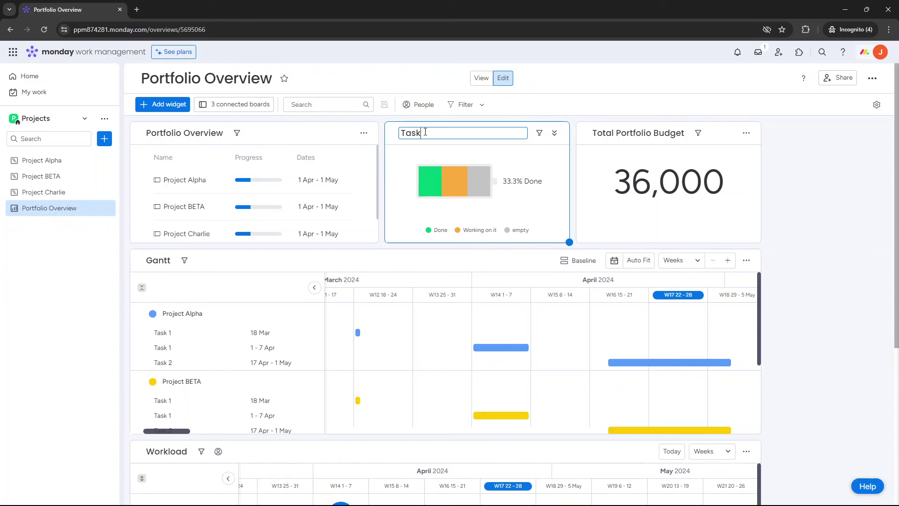
{"action": "type", "text": " Activity"}
{"action": "left_click", "coordinate": [813, 178]}
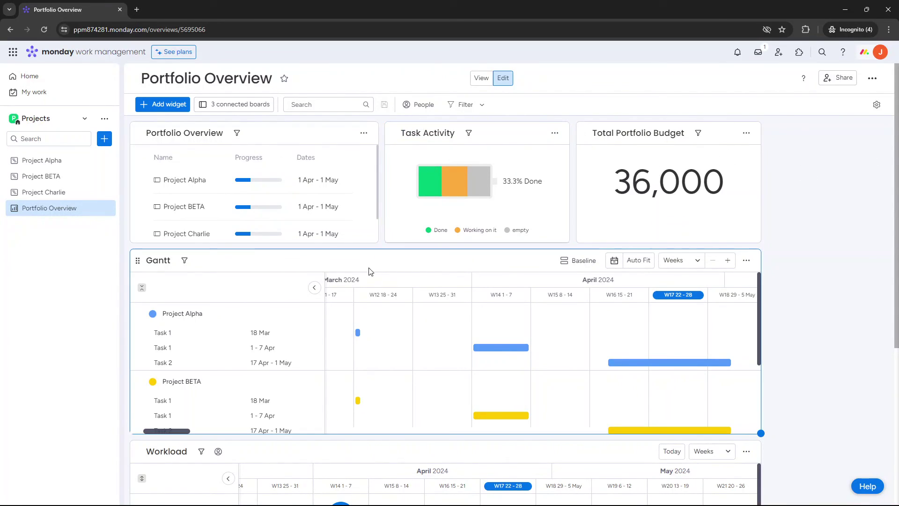
{"action": "scroll", "coordinate": [452, 337], "scroll_direction": "down", "scroll_amount": 3}
{"action": "scroll", "coordinate": [815, 353], "scroll_direction": "down", "scroll_amount": 5}
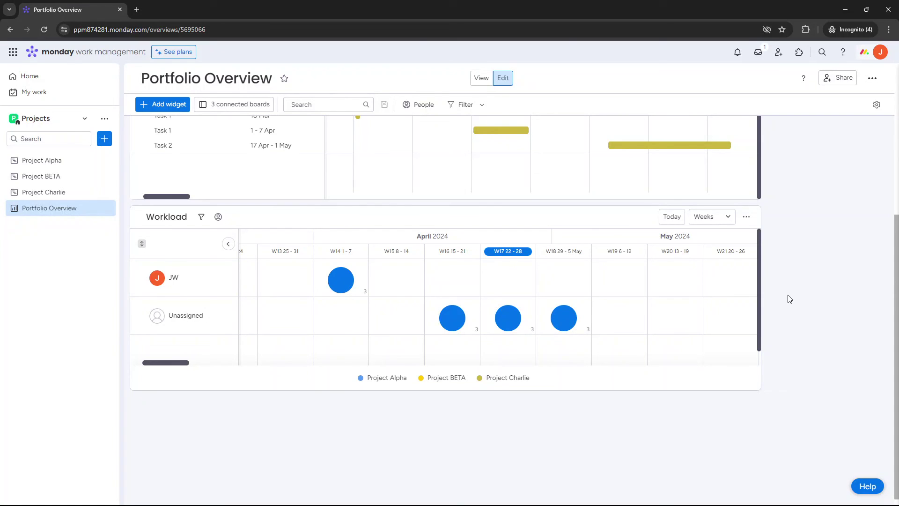
{"action": "scroll", "coordinate": [411, 186], "scroll_direction": "up", "scroll_amount": 5}
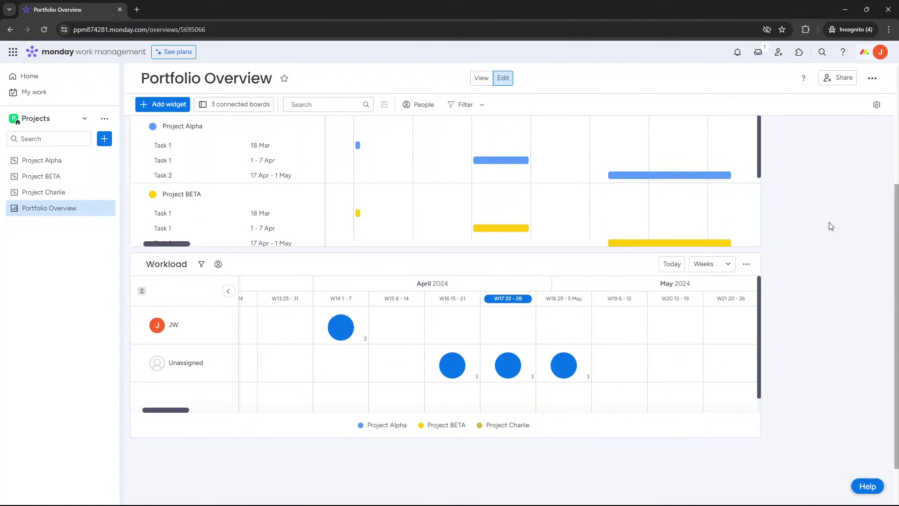
{"action": "scroll", "coordinate": [828, 224], "scroll_direction": "up", "scroll_amount": 4}
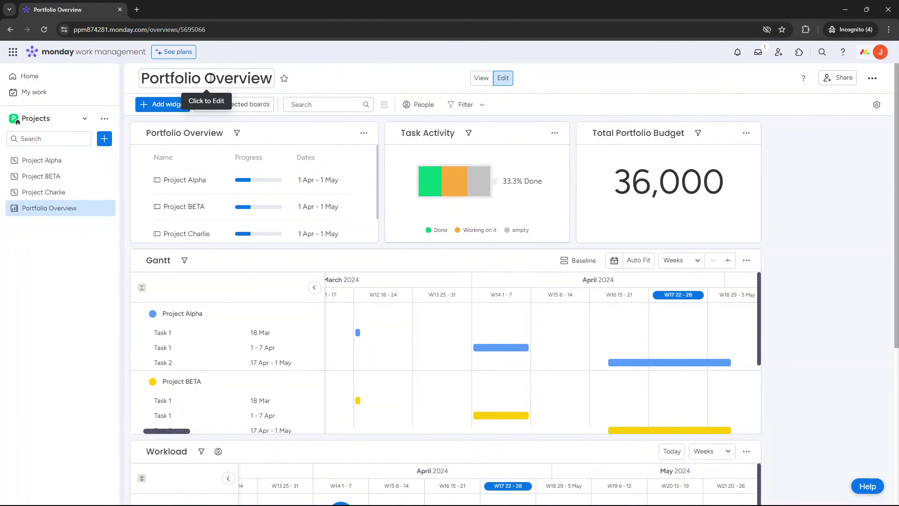
{"action": "mouse_move", "coordinate": [752, 159]}
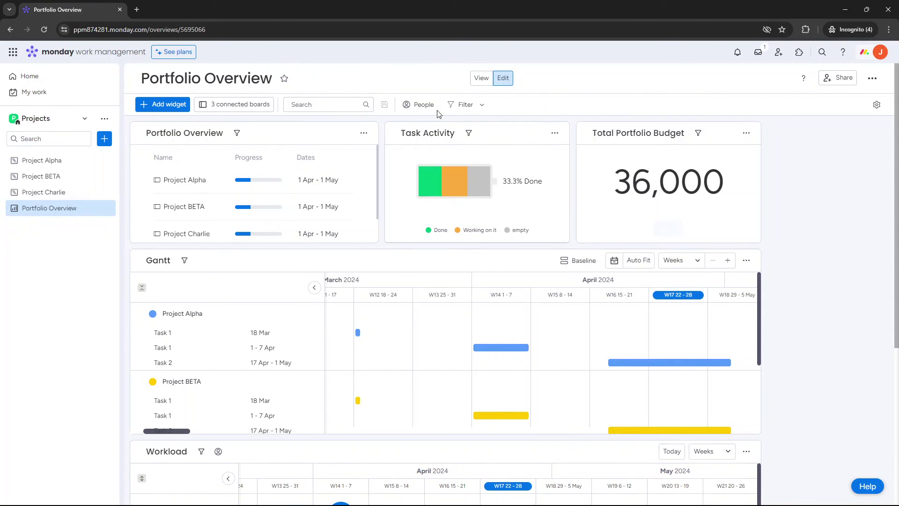
{"action": "scroll", "coordinate": [768, 261], "scroll_direction": "down", "scroll_amount": 1}
{"action": "scroll", "coordinate": [768, 261], "scroll_direction": "down", "scroll_amount": 5}
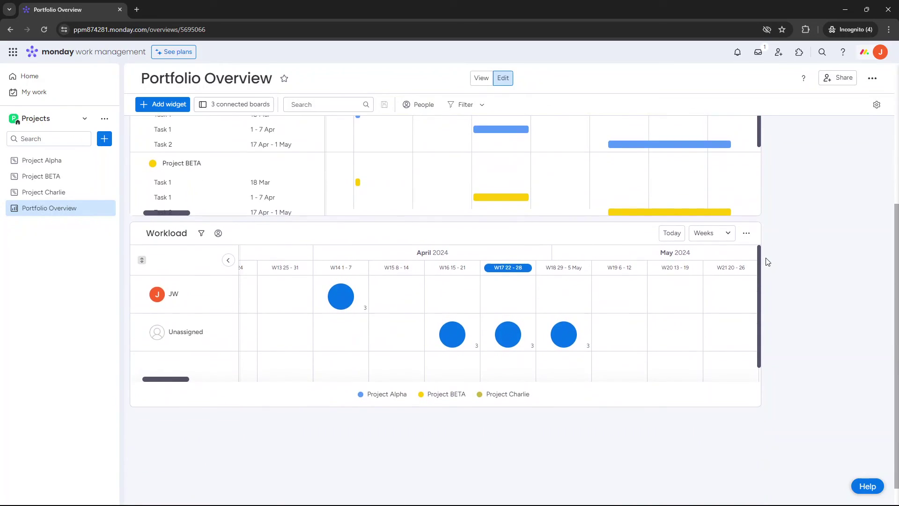
{"action": "scroll", "coordinate": [768, 262], "scroll_direction": "up", "scroll_amount": 5}
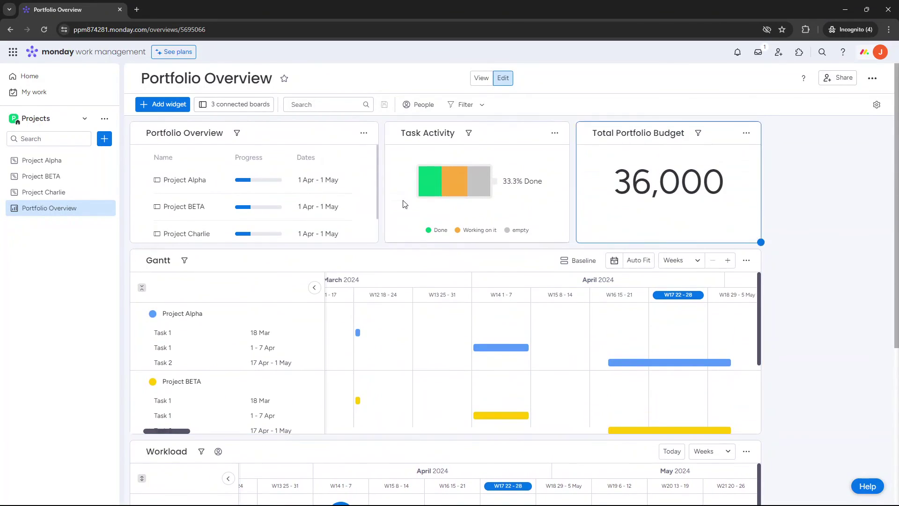
{"action": "left_click", "coordinate": [168, 104]}
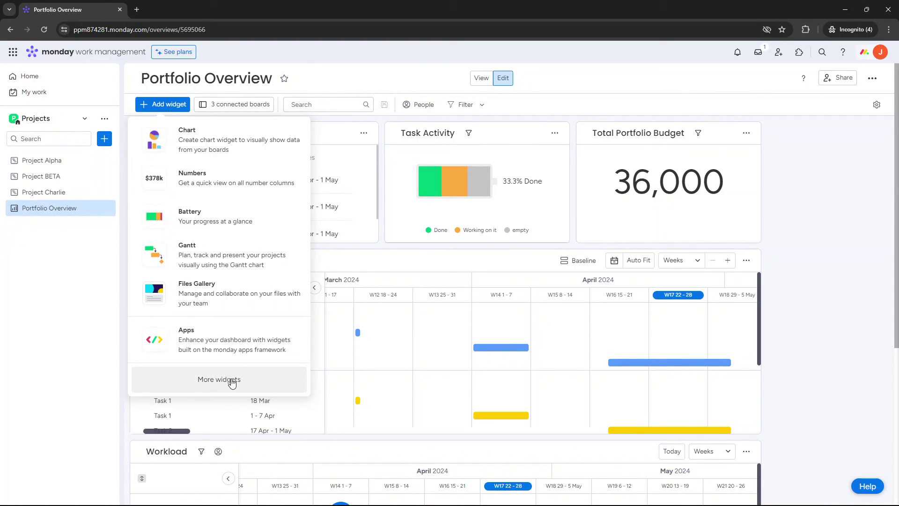
{"action": "left_click", "coordinate": [77, 221]}
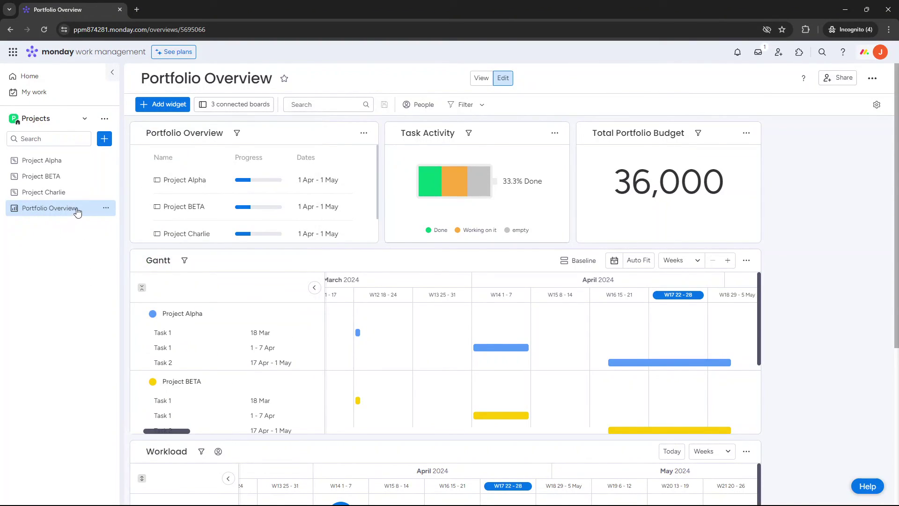
{"action": "left_click", "coordinate": [105, 209]}
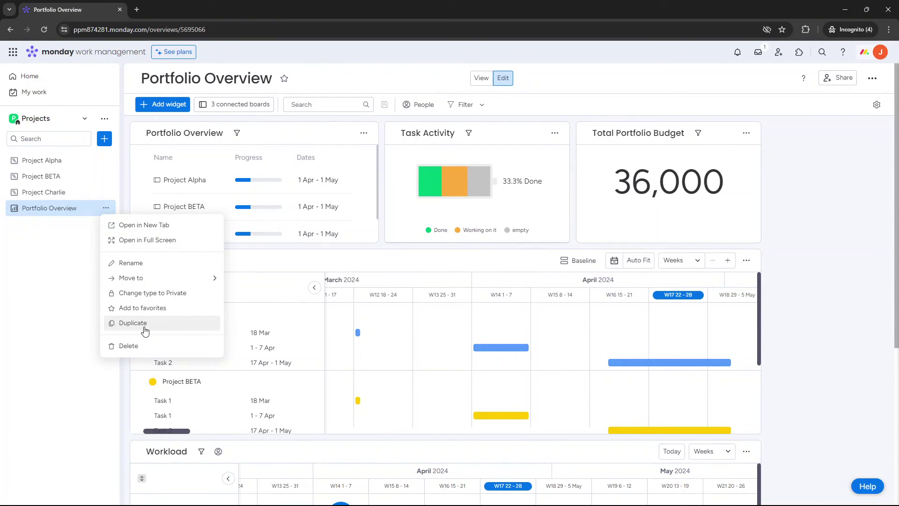
{"action": "mouse_move", "coordinate": [141, 278]}
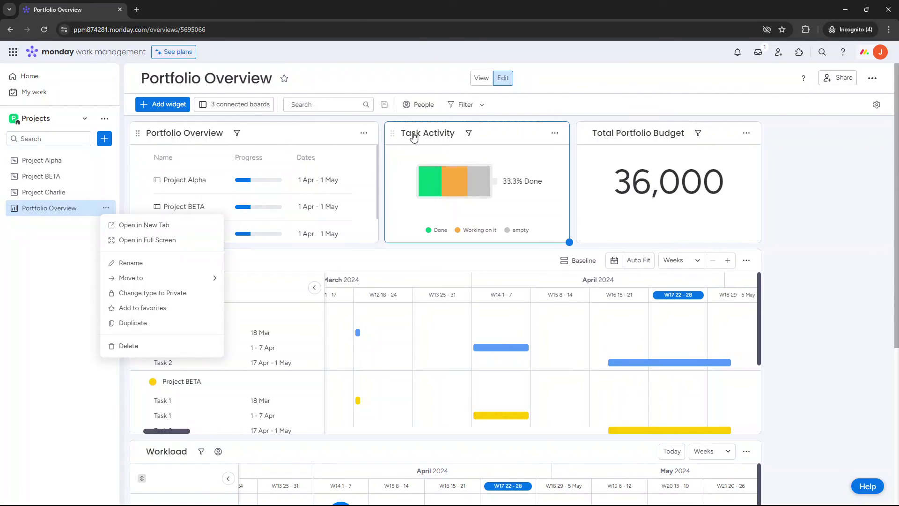
{"action": "mouse_move", "coordinate": [203, 278]}
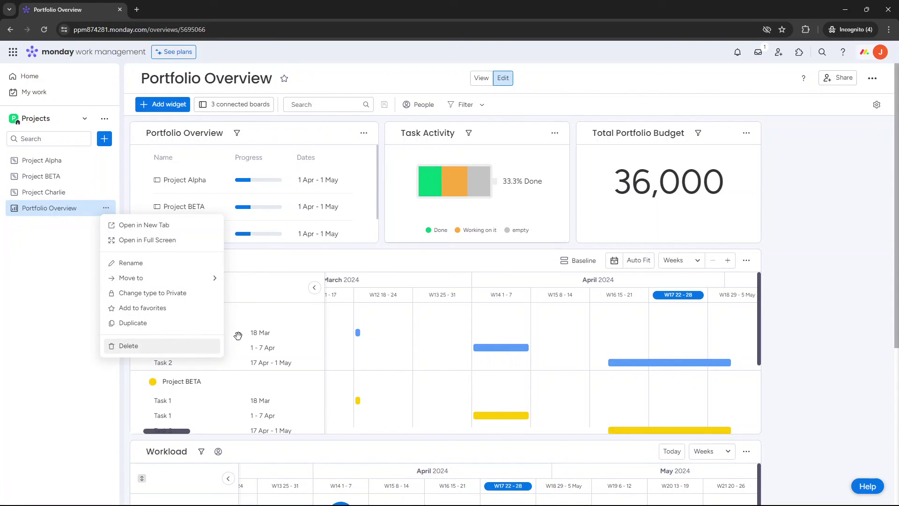
{"action": "left_click", "coordinate": [826, 248]}
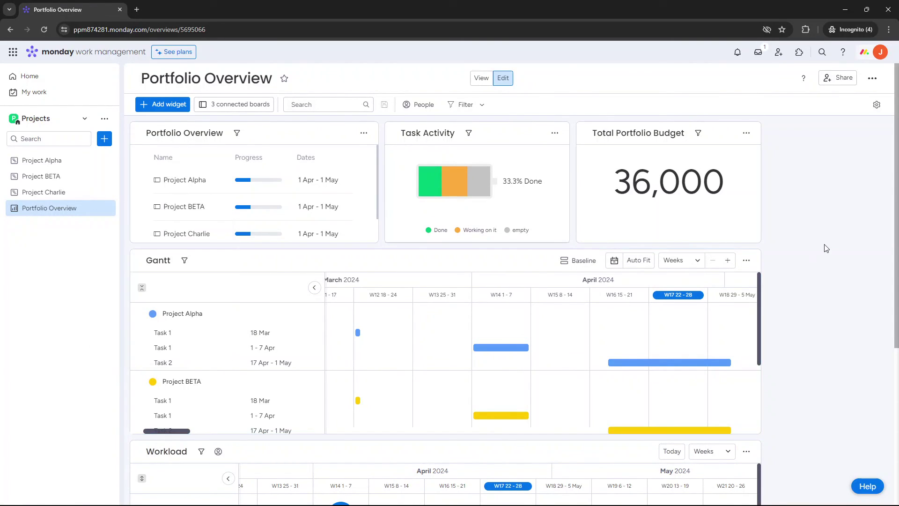
{"action": "scroll", "coordinate": [754, 250], "scroll_direction": "down", "scroll_amount": 5}
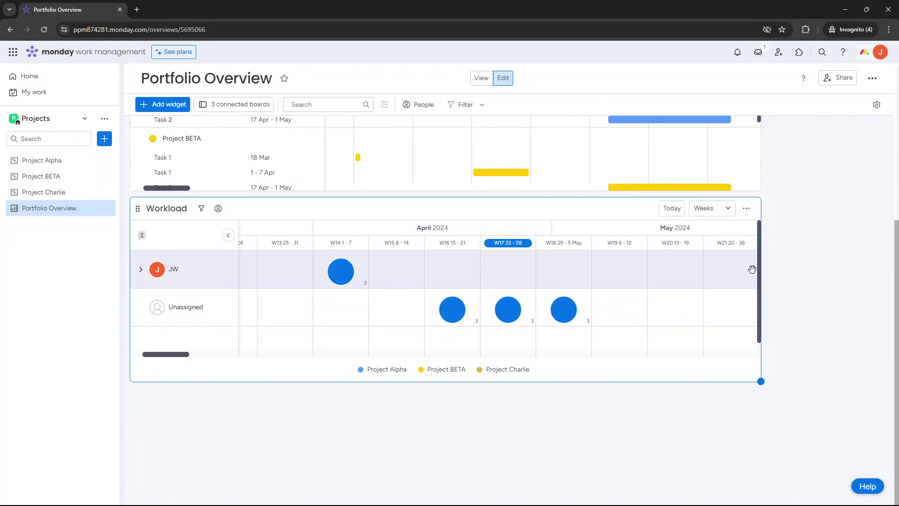
{"action": "scroll", "coordinate": [773, 267], "scroll_direction": "up", "scroll_amount": 5}
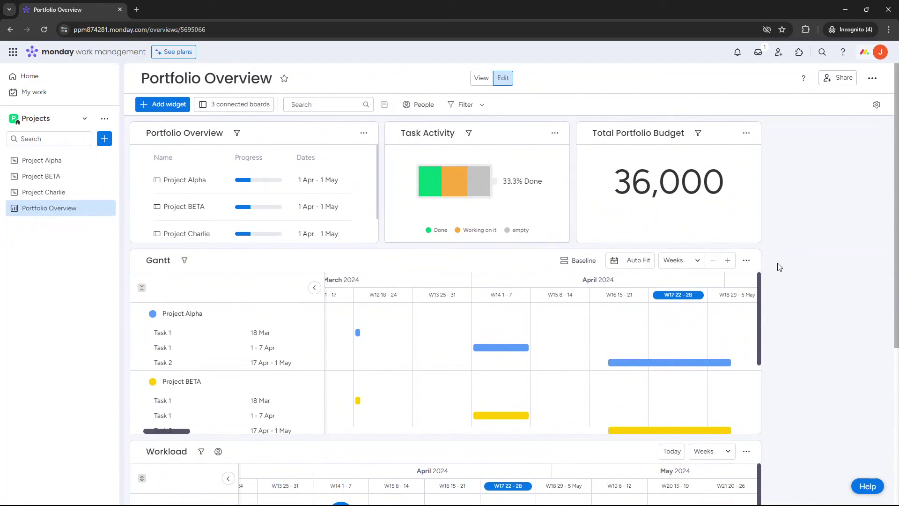